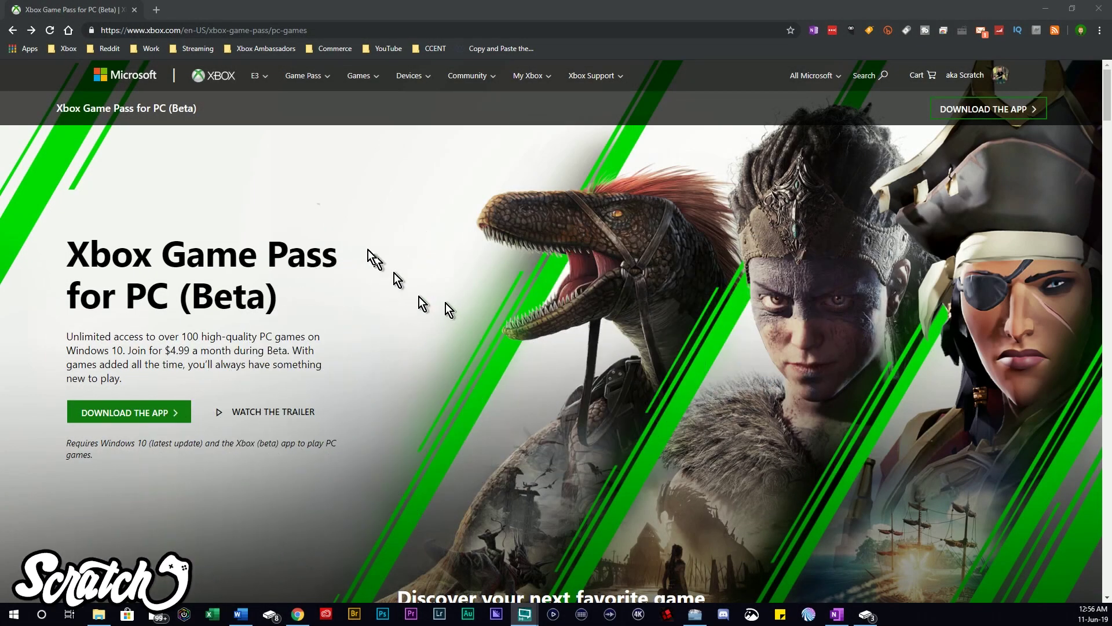
# Download the Xbox (Beta) app installer from Xbox.com's Game Pass for PC page and run it
pyautogui.moveTo(101, 30); pyautogui.dragTo(318, 32)
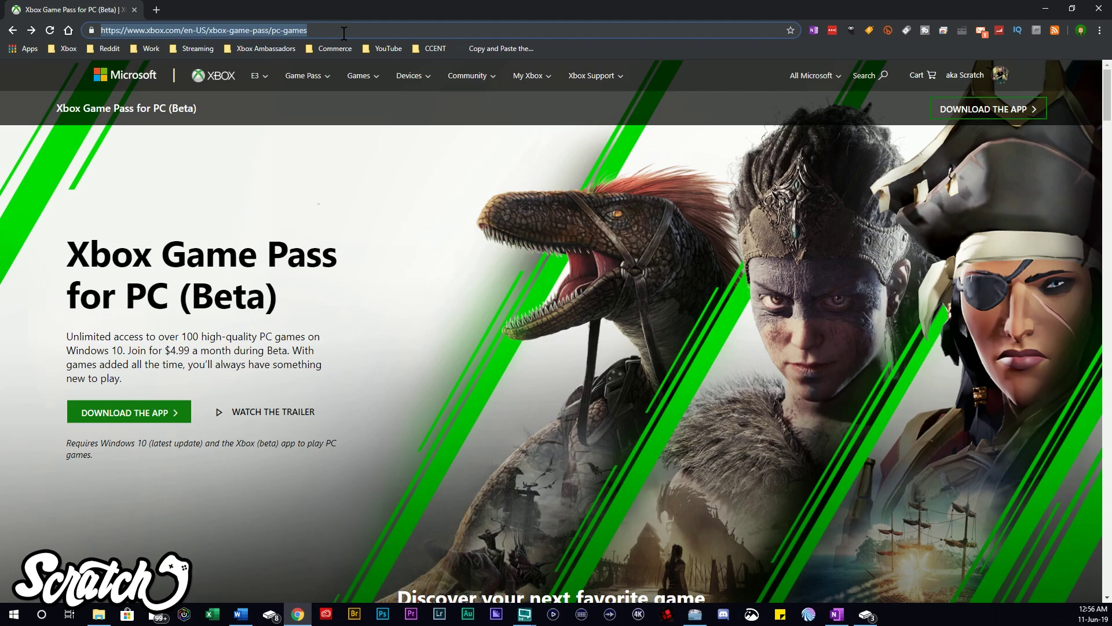
pyautogui.click(344, 33)
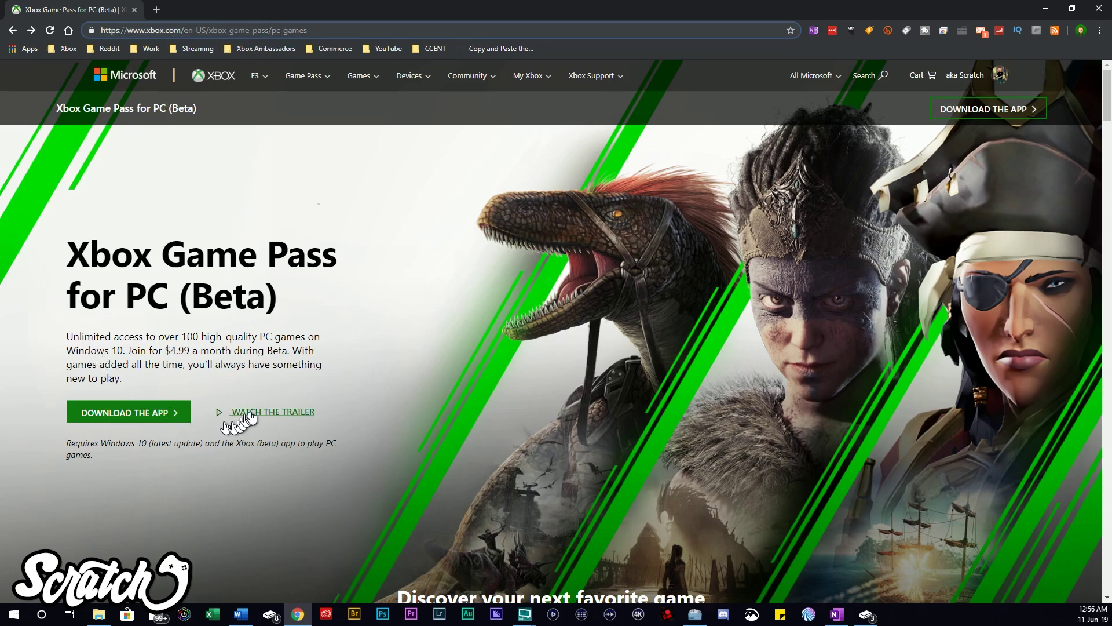
pyautogui.click(128, 416)
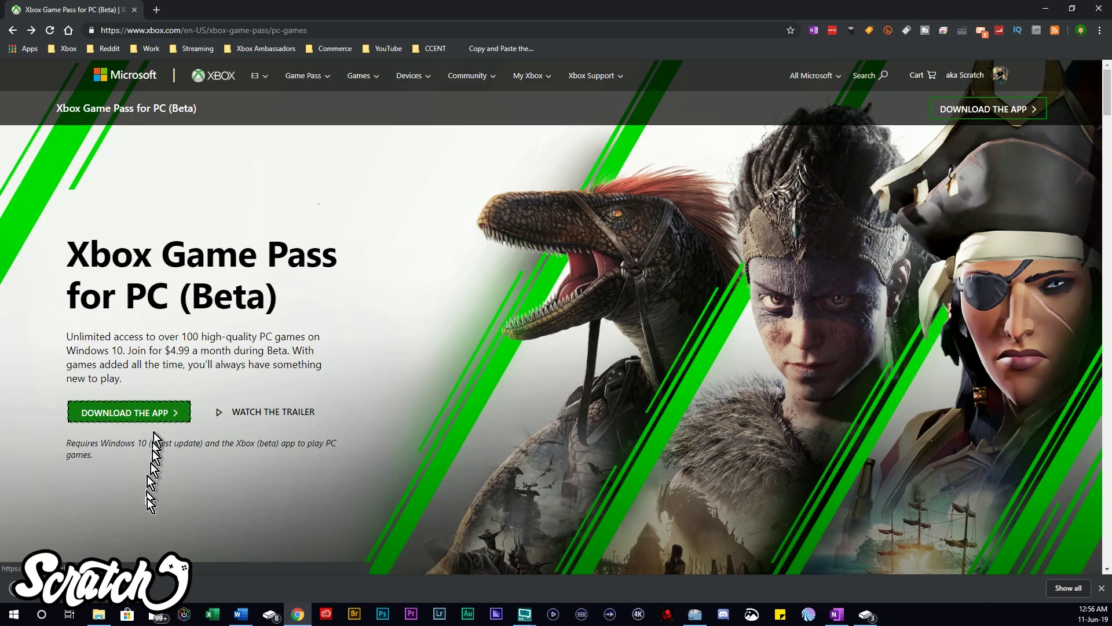
pyautogui.click(88, 604)
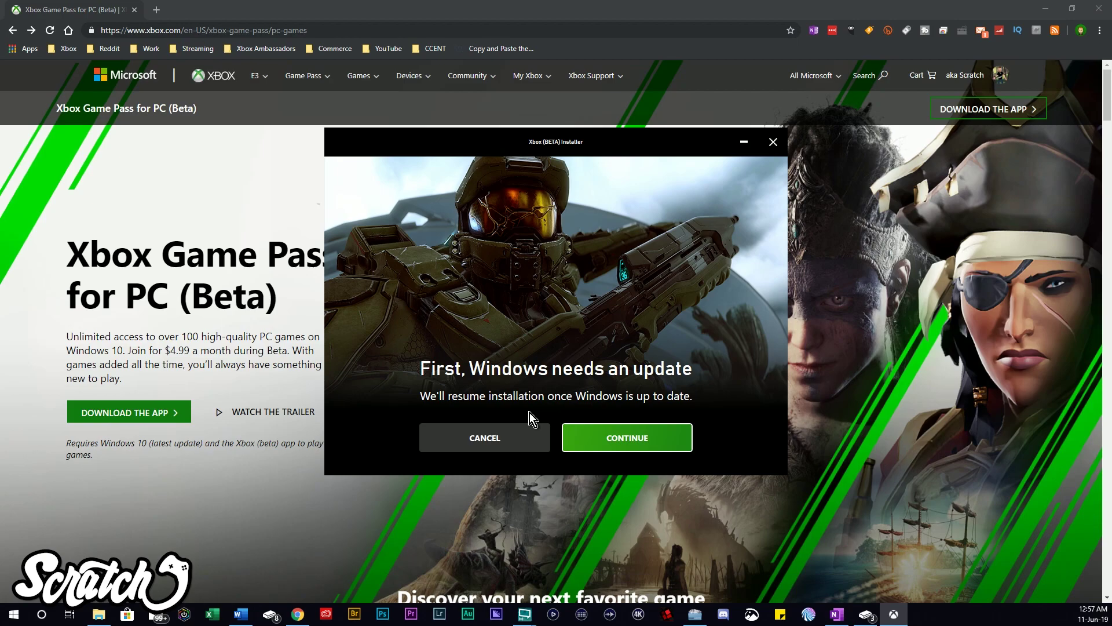
# Accept the required Windows update and start it, keeping the Xbox app install ticked
pyautogui.click(624, 439)
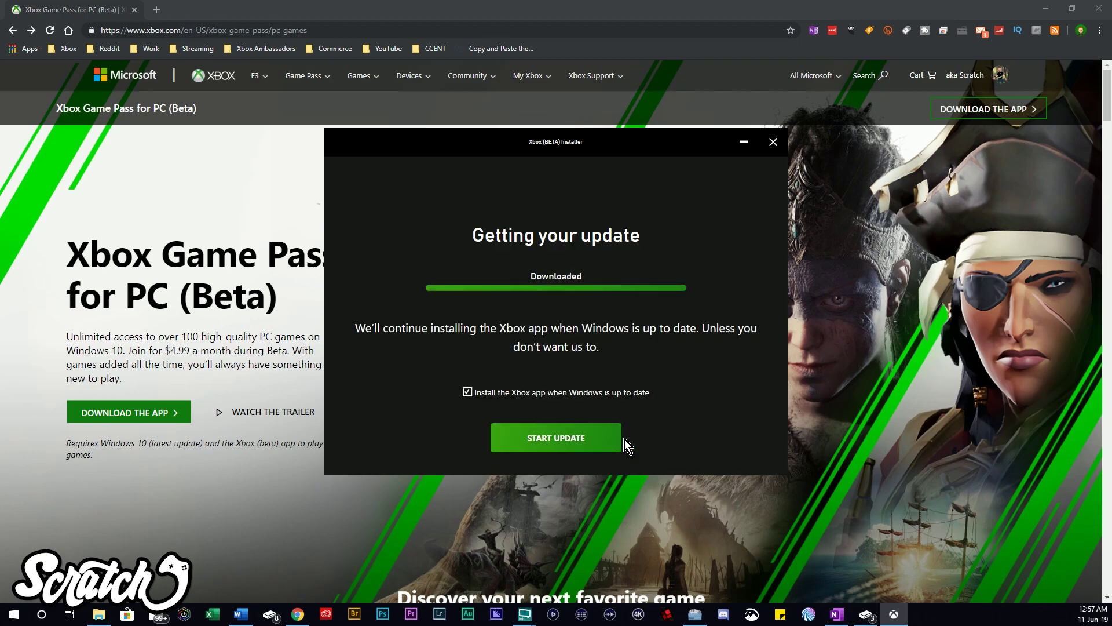
pyautogui.click(560, 447)
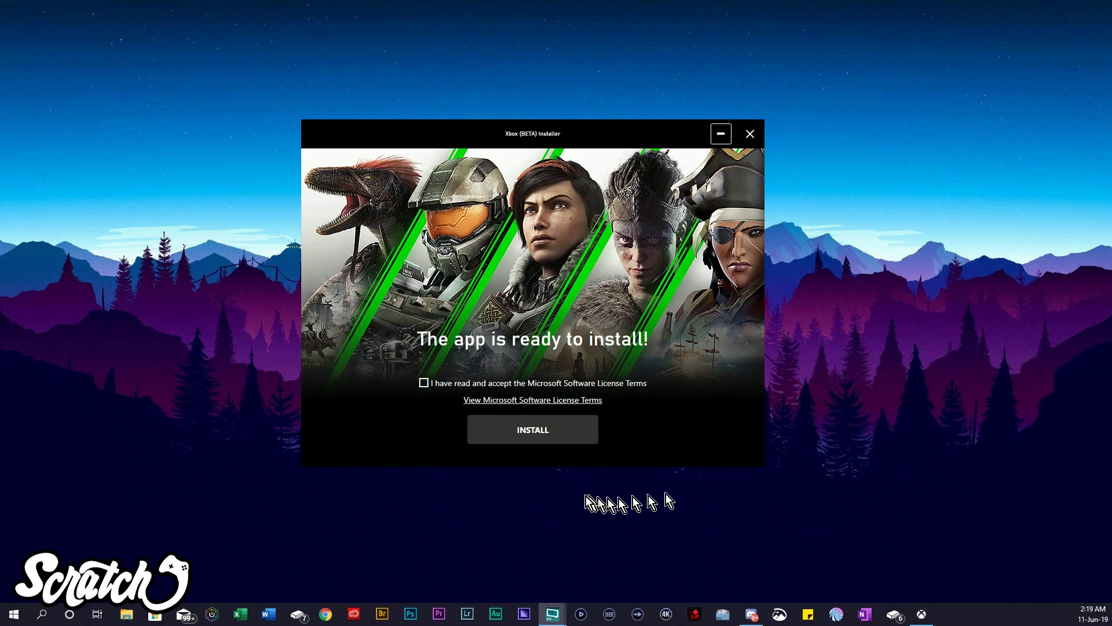
# Accept the Microsoft Software License Terms, install the Xbox app, and launch it with LET'S GO
pyautogui.click(423, 382)
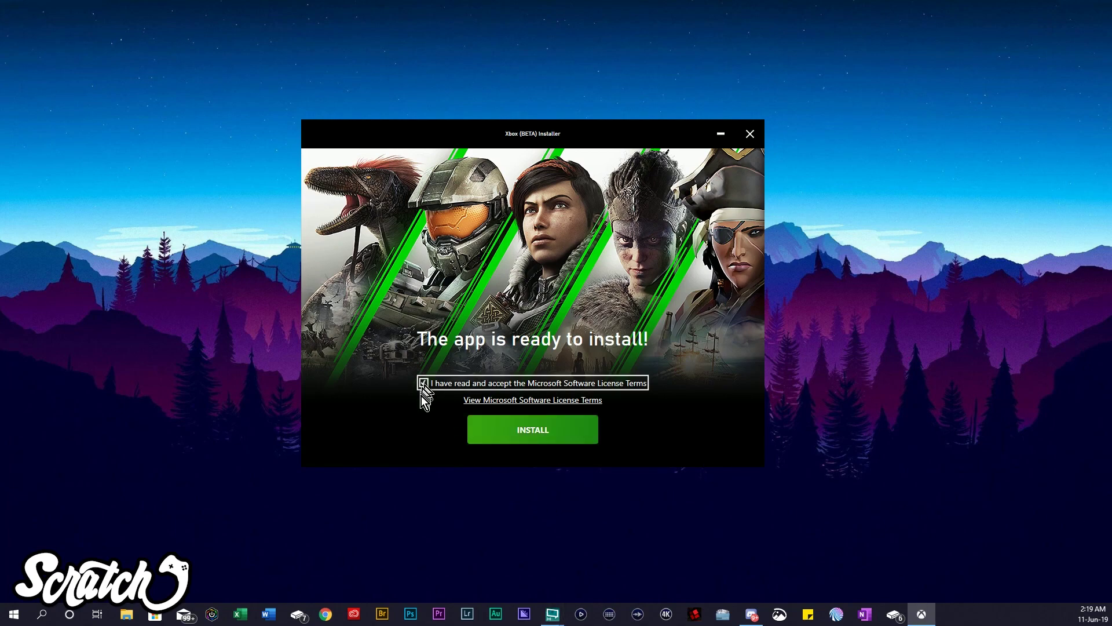
pyautogui.click(552, 434)
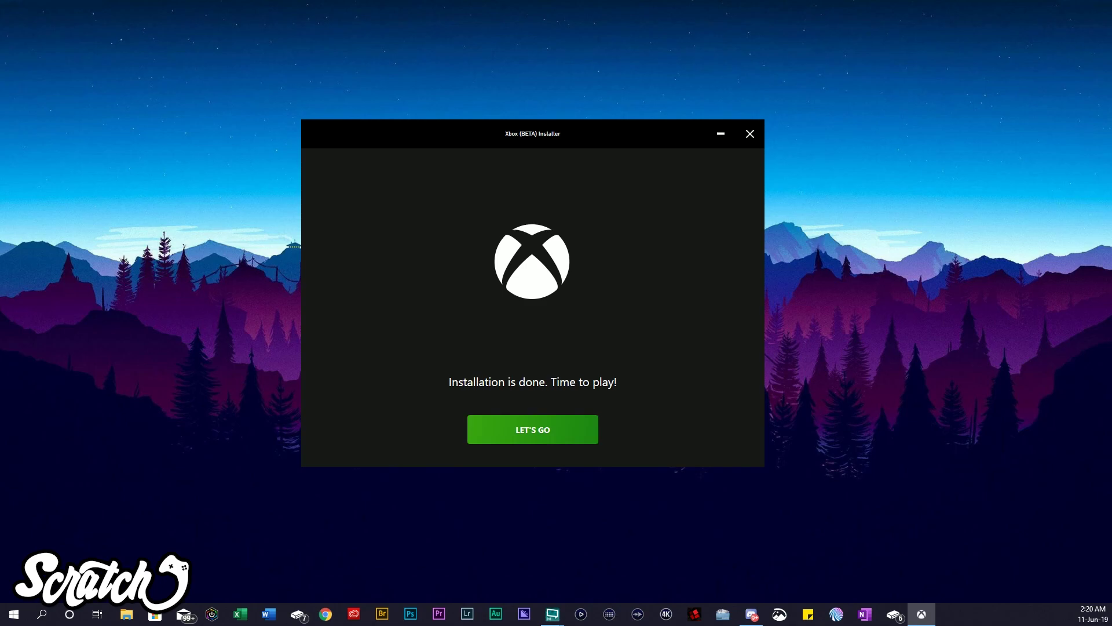
pyautogui.click(491, 431)
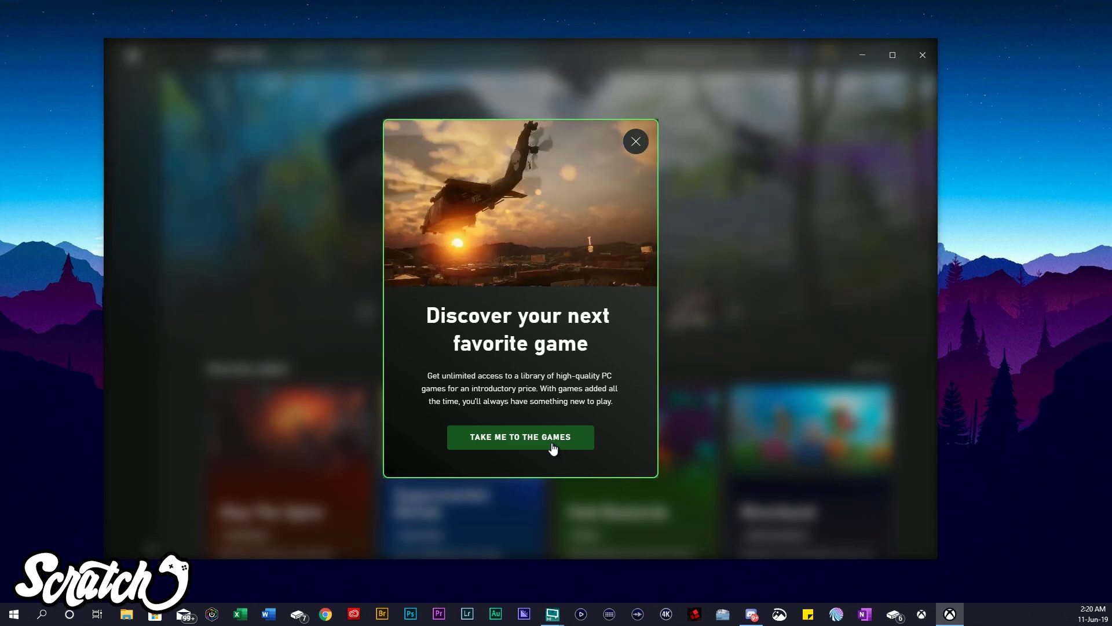
# Dismiss the welcome popup, maximize the window, and scroll down the Game Pass home page
pyautogui.click(552, 444)
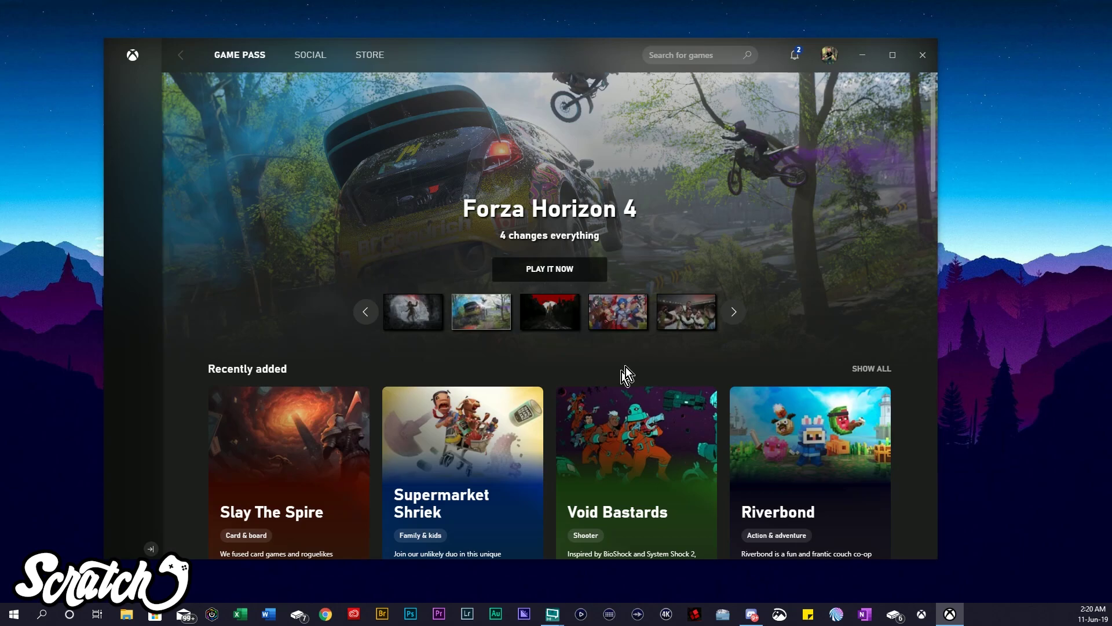
pyautogui.click(892, 55)
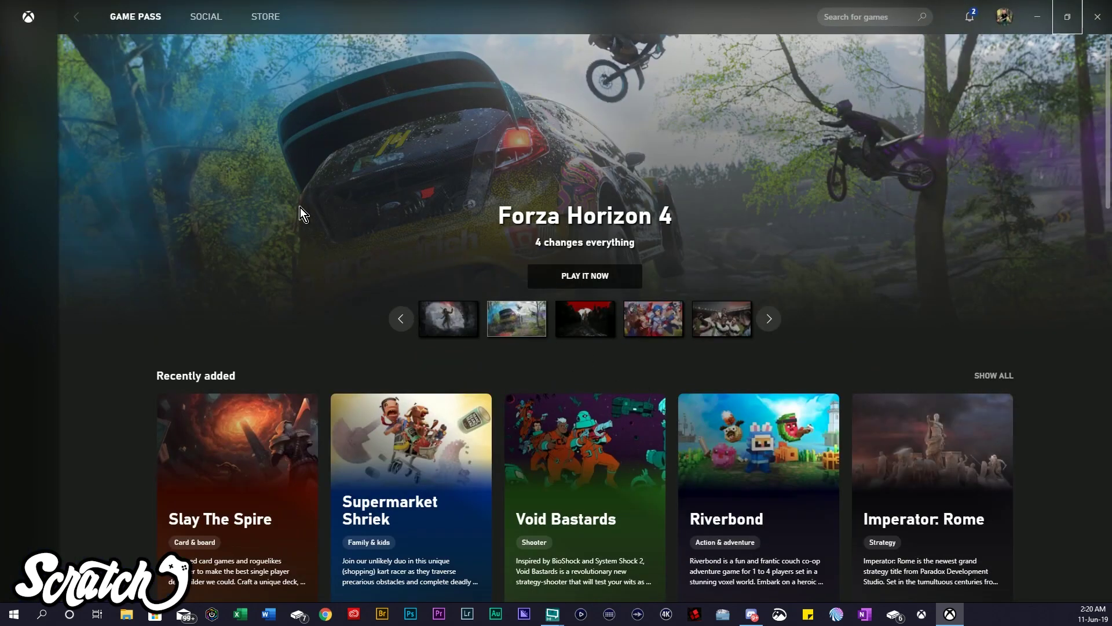
pyautogui.scroll(-10, 225, 205)
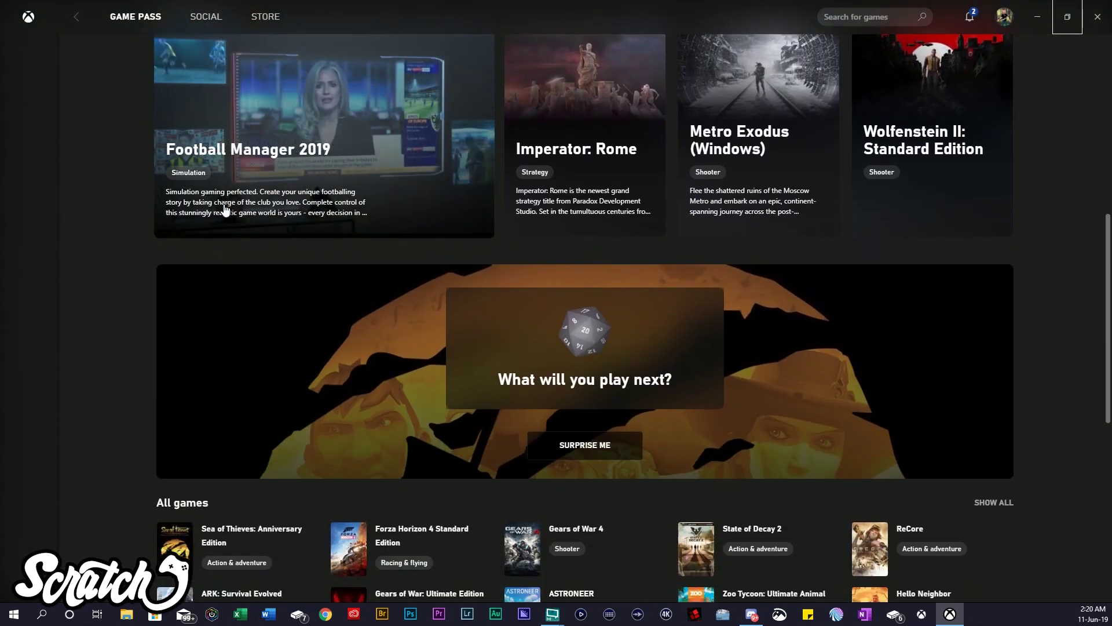
pyautogui.scroll(-5, 225, 208)
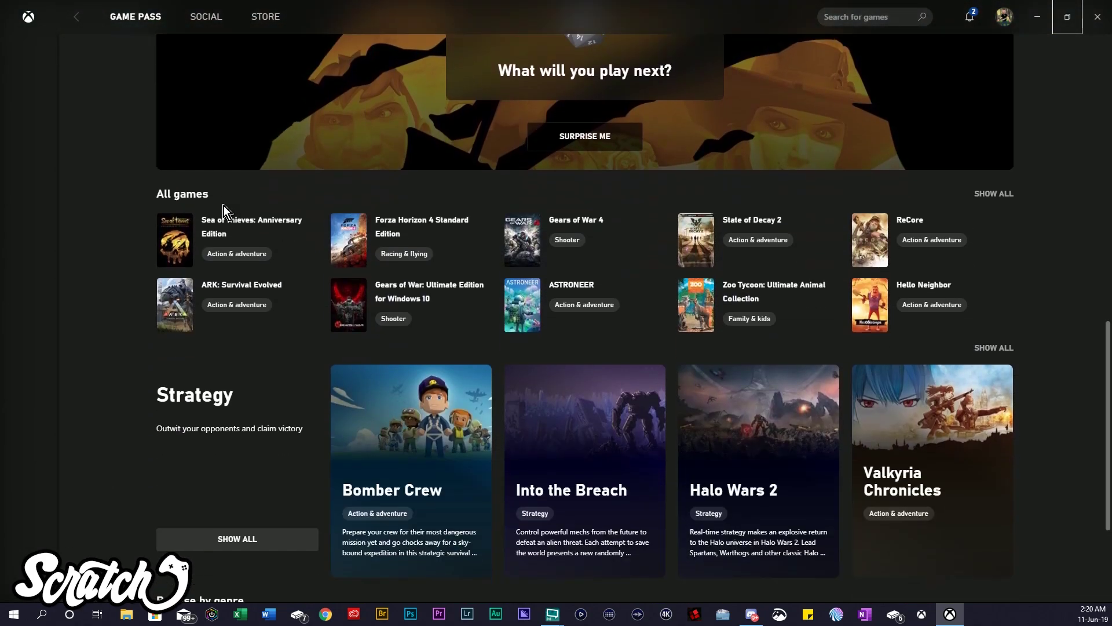
pyautogui.scroll(-4, 223, 206)
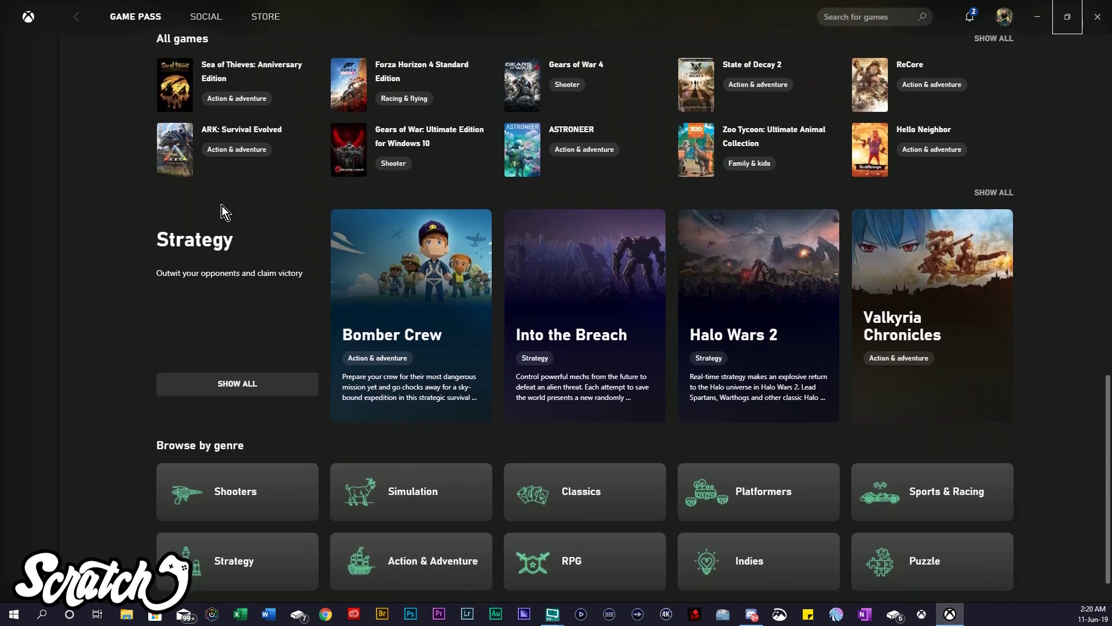
# Scroll back to the top and view, then close, the notifications panel
pyautogui.scroll(3, 221, 206)
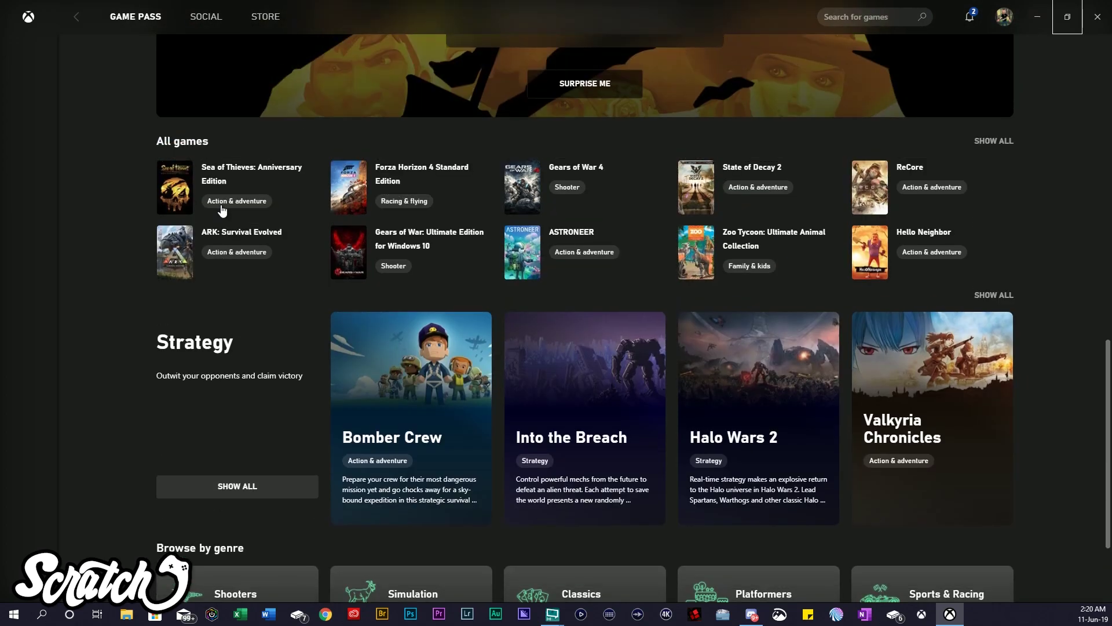
pyautogui.scroll(6, 222, 207)
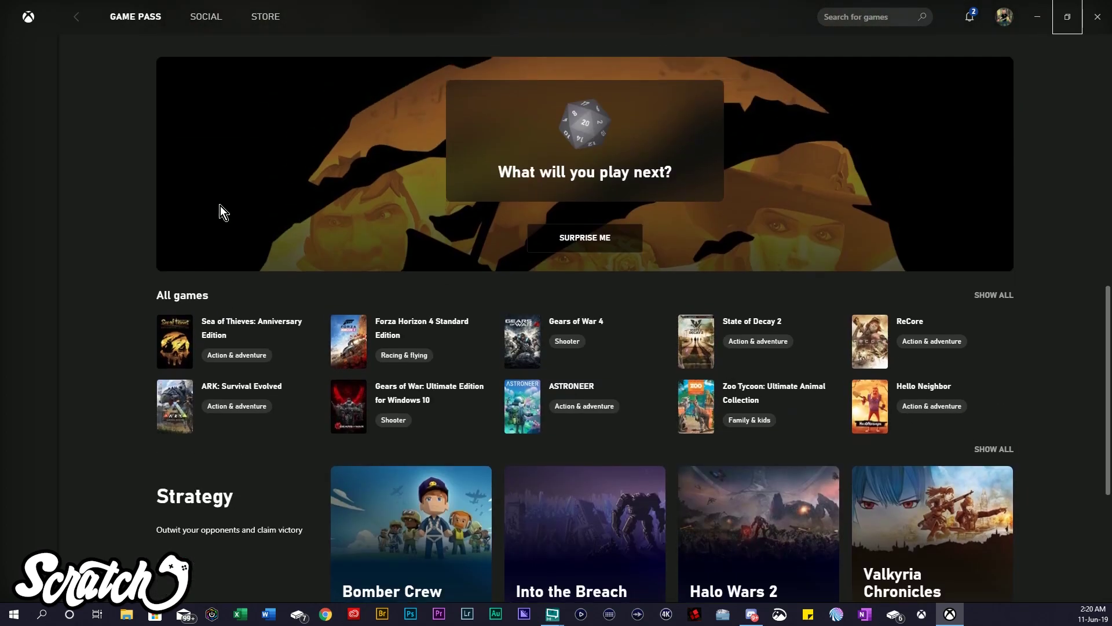
pyautogui.scroll(9, 220, 204)
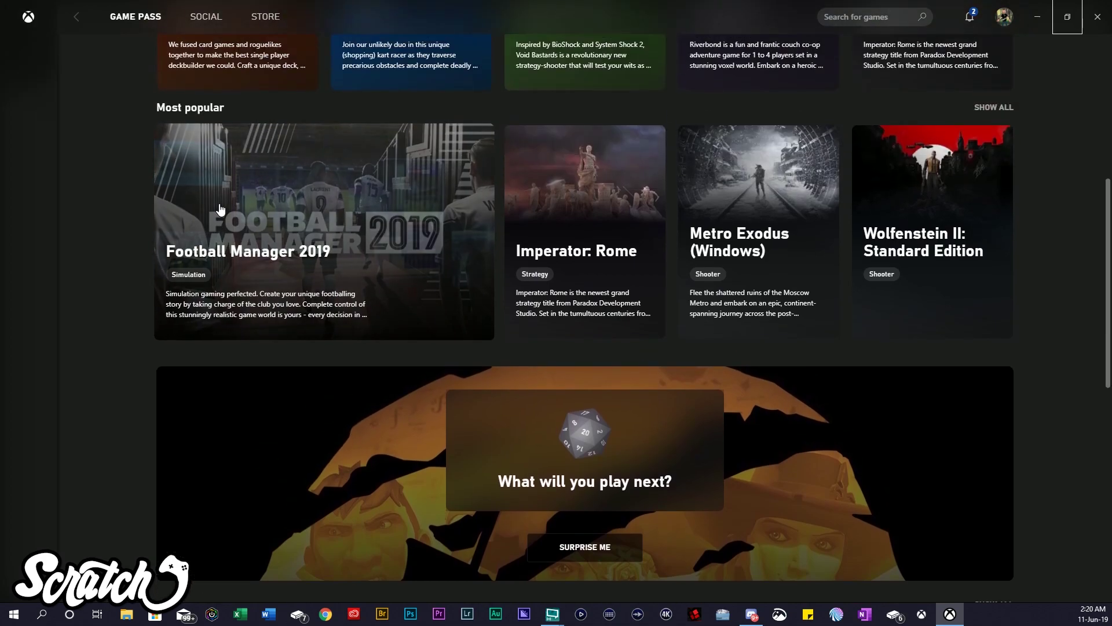
pyautogui.scroll(4, 220, 206)
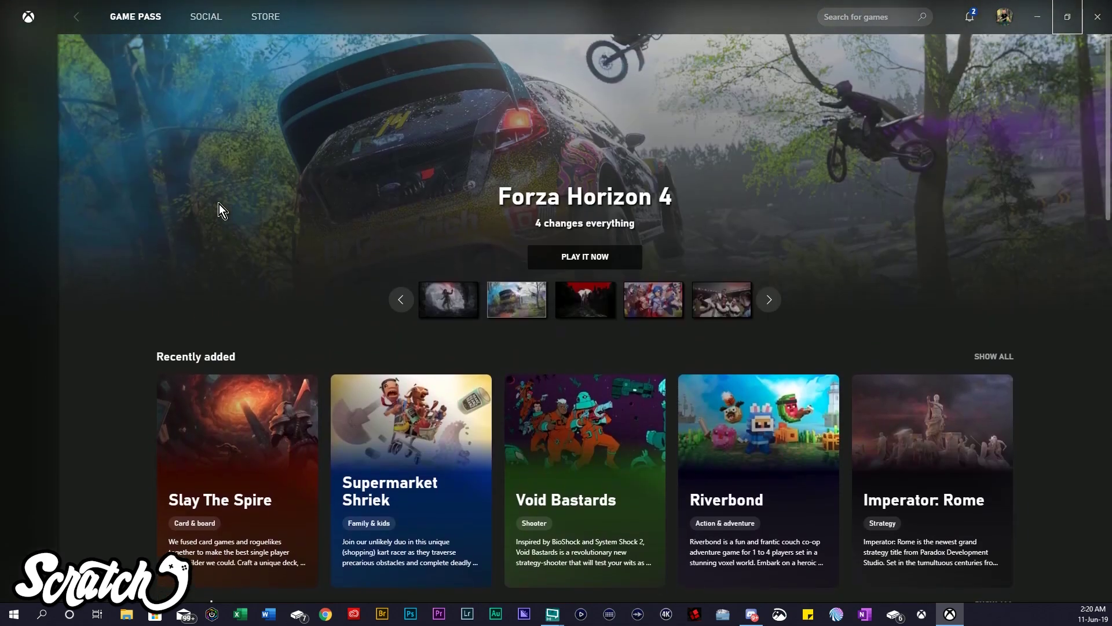
pyautogui.click(969, 17)
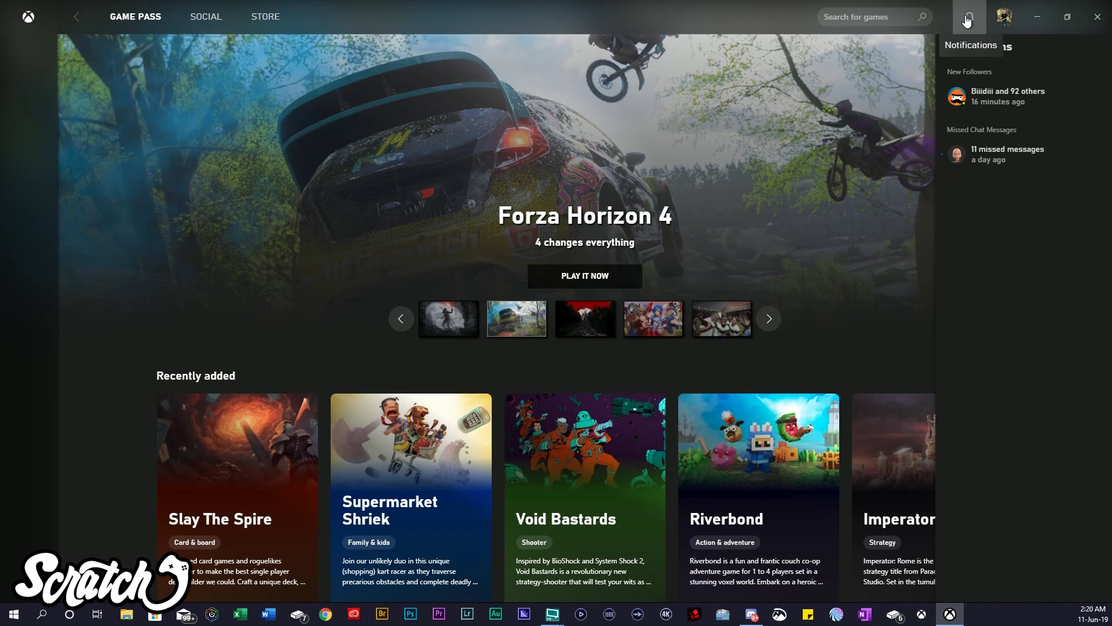
pyautogui.click(967, 20)
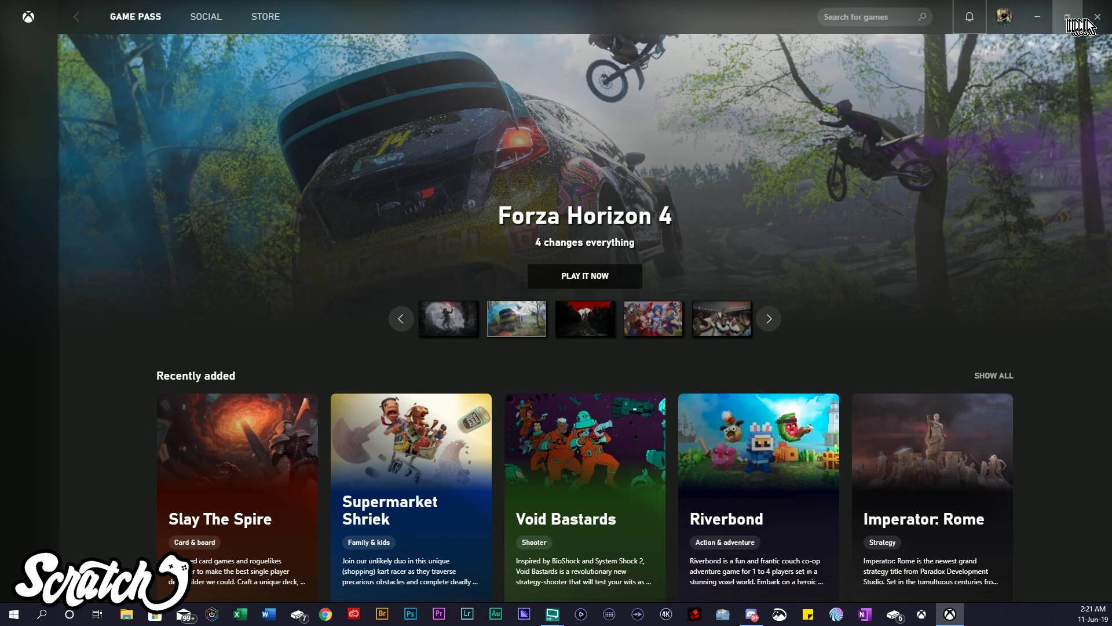
# Go to Social and show the Friends list of 61 online friends
pyautogui.click(214, 17)
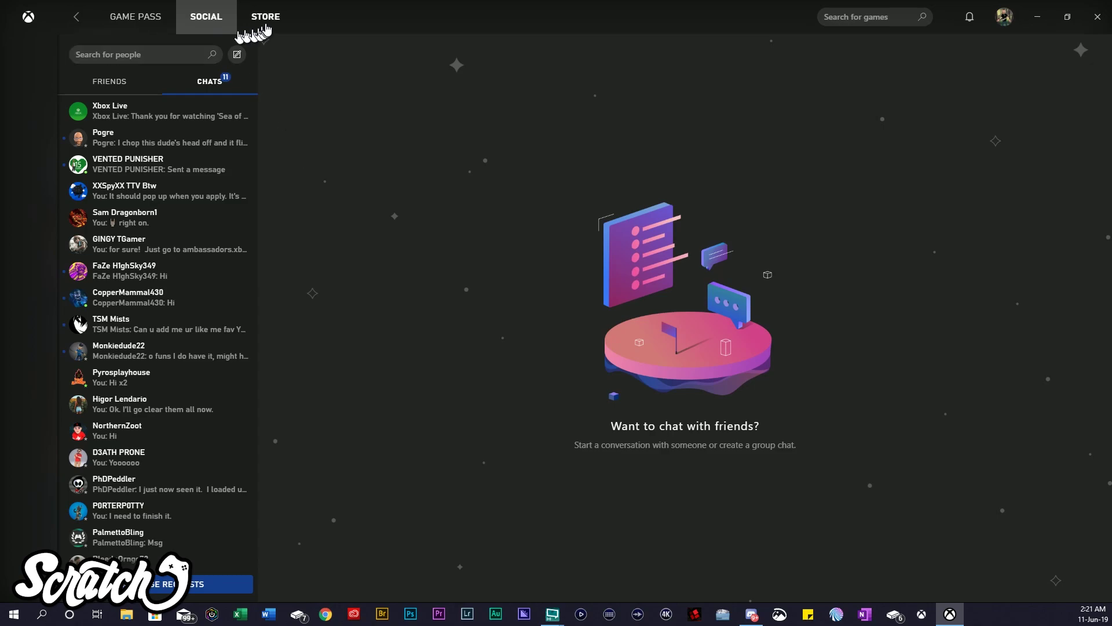
pyautogui.click(111, 83)
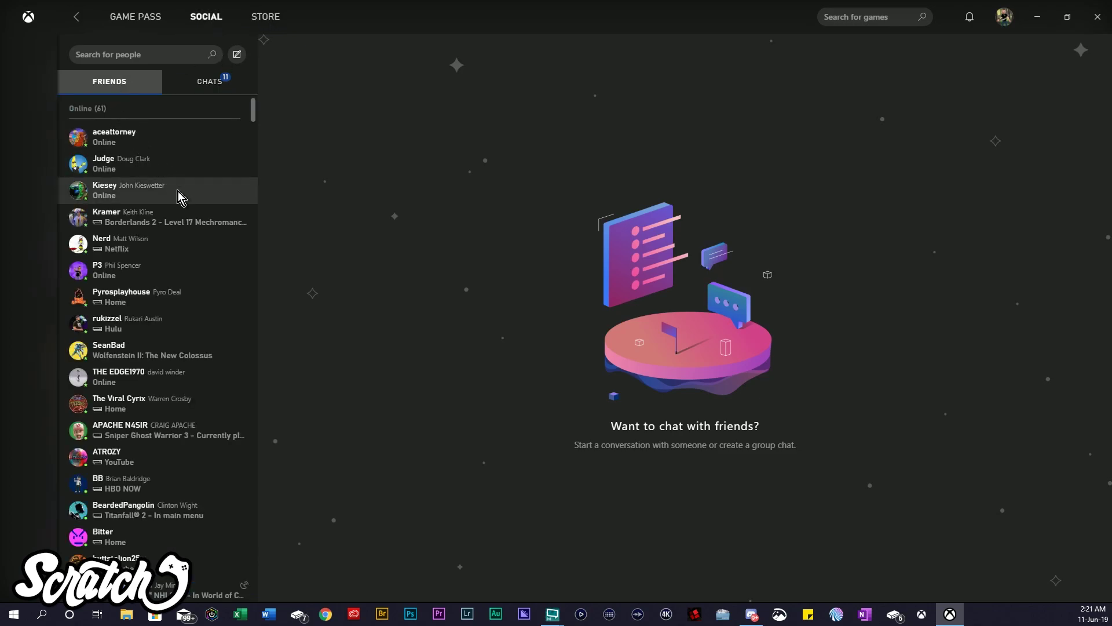
pyautogui.scroll(-8, 177, 194)
pyautogui.scroll(8, 179, 195)
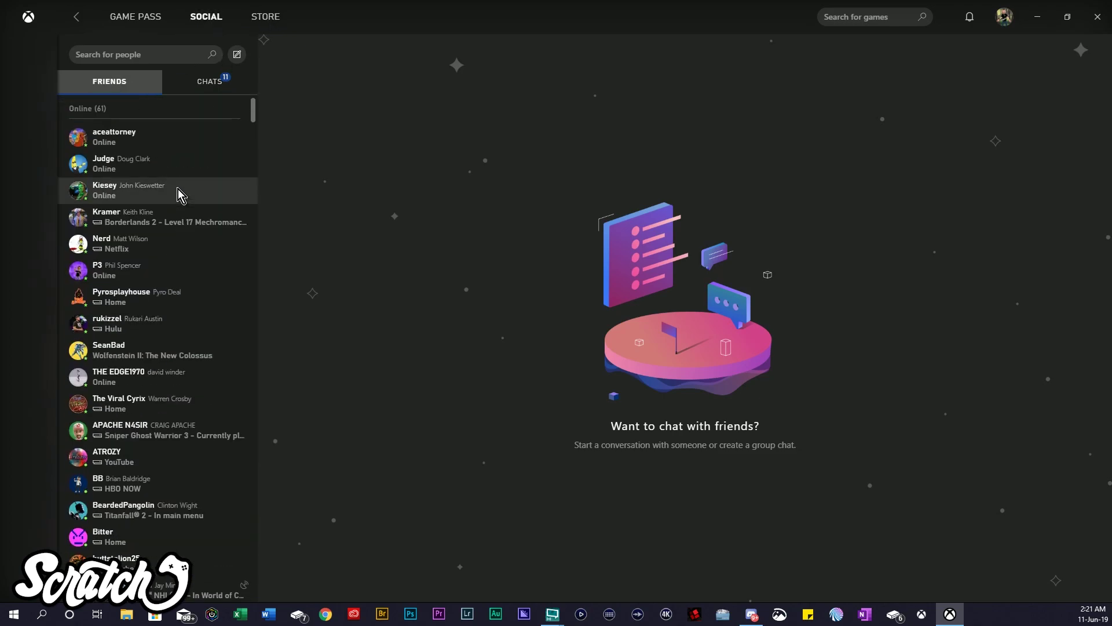
# Browse the Store's add-on and game rows, then go back to the Social chats page
pyautogui.click(263, 19)
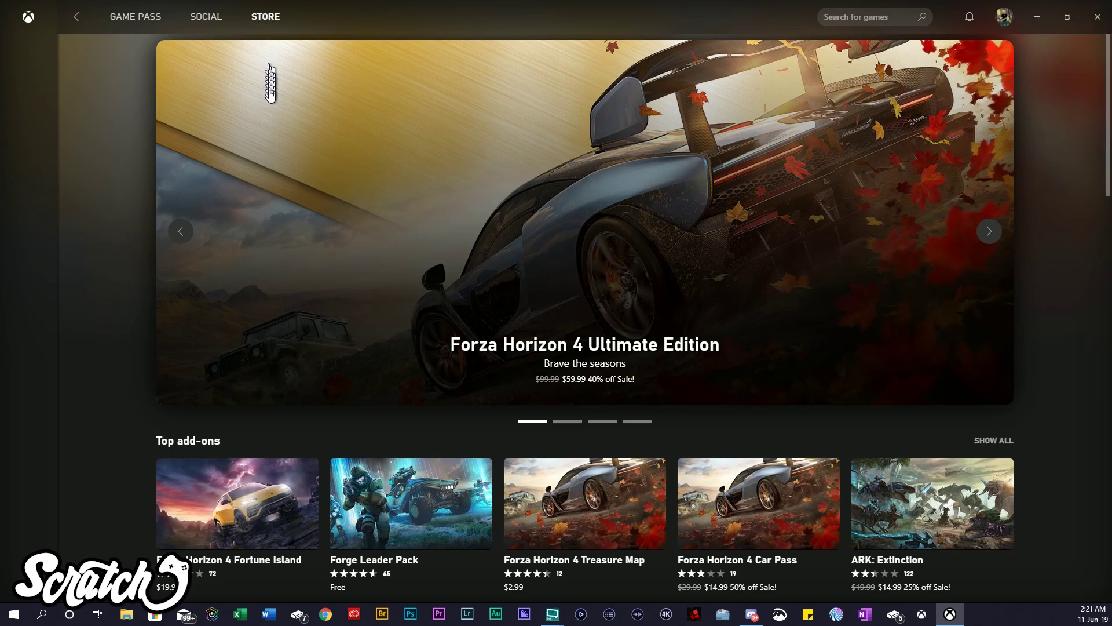
pyautogui.scroll(-3, 264, 119)
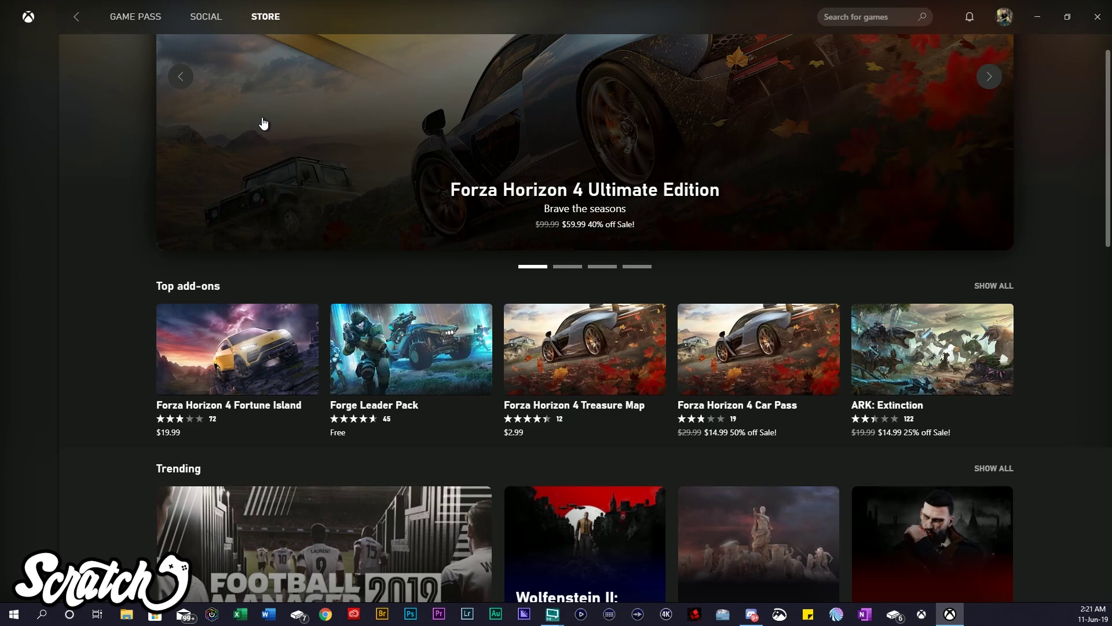
pyautogui.scroll(-9, 263, 123)
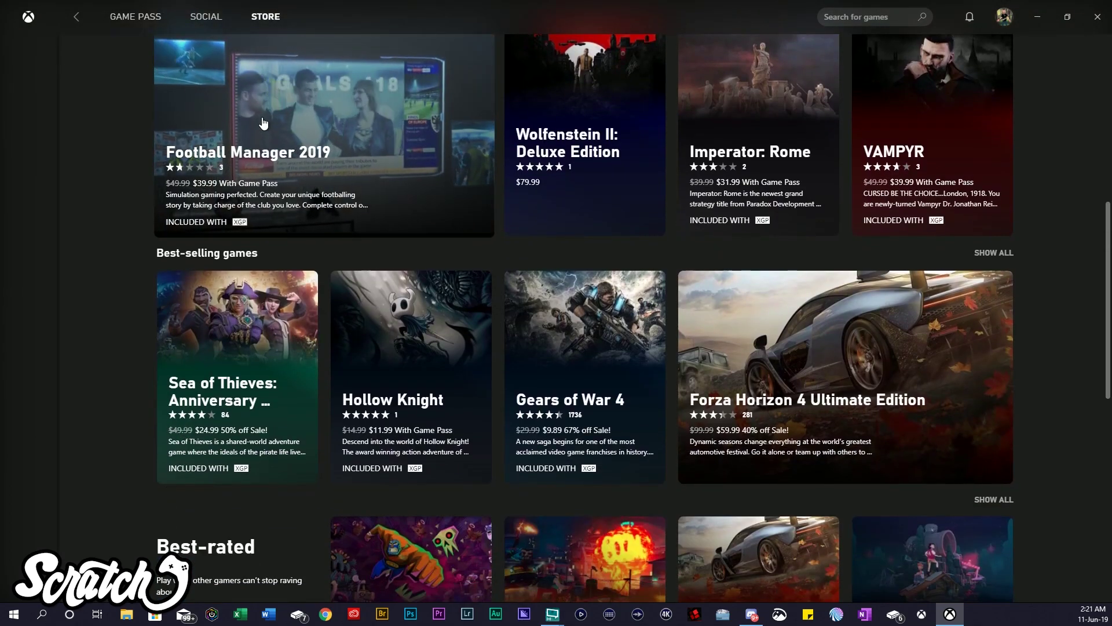
pyautogui.scroll(-3, 263, 123)
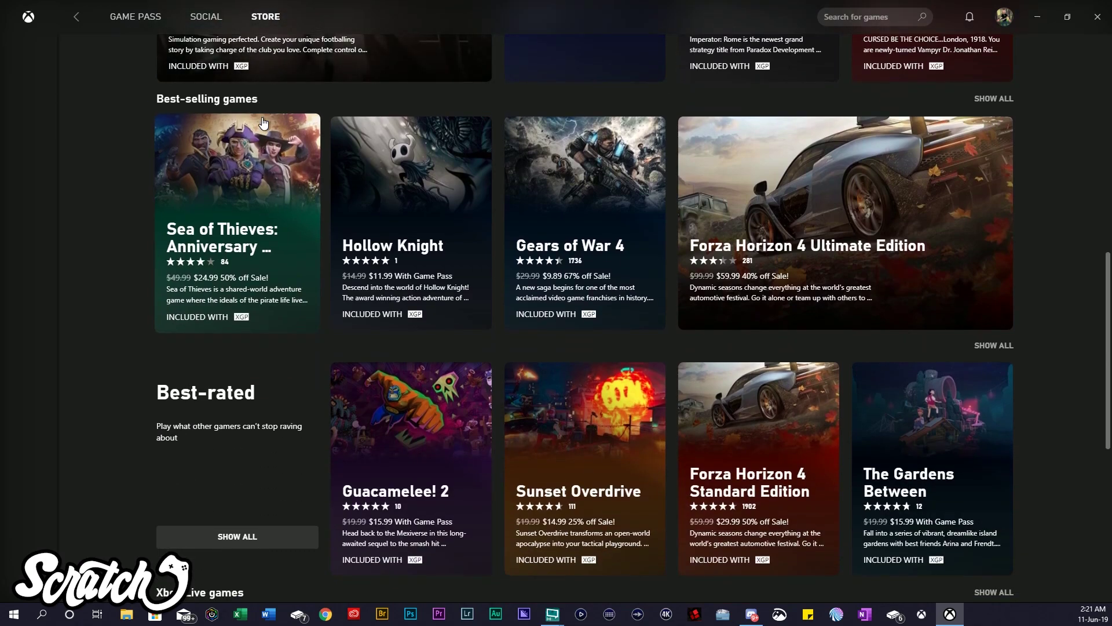
pyautogui.scroll(-6, 263, 123)
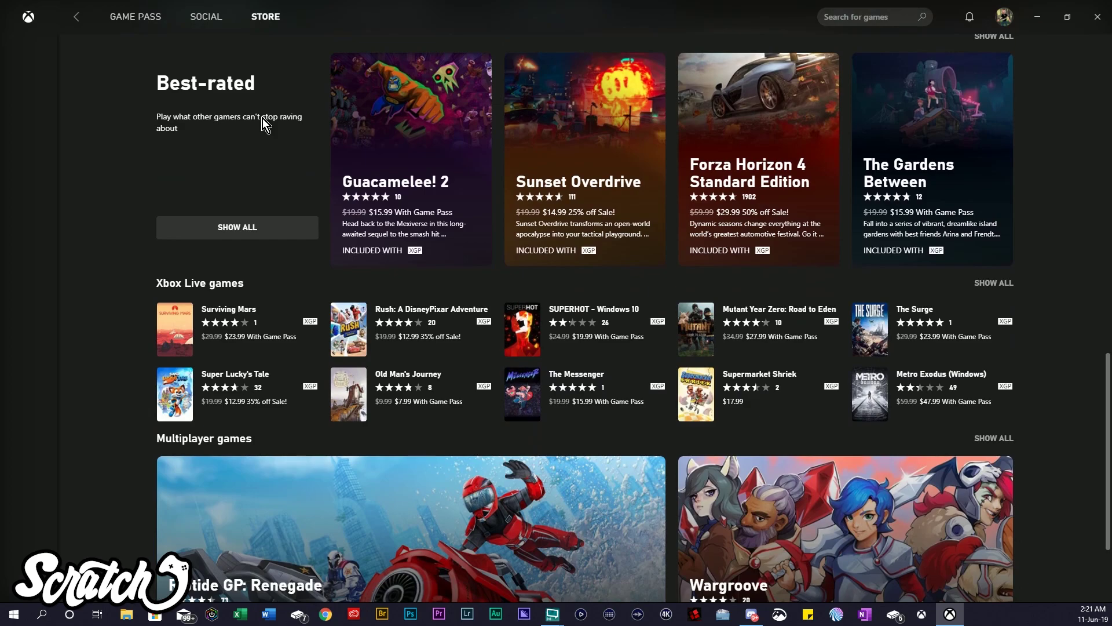
pyautogui.click(78, 17)
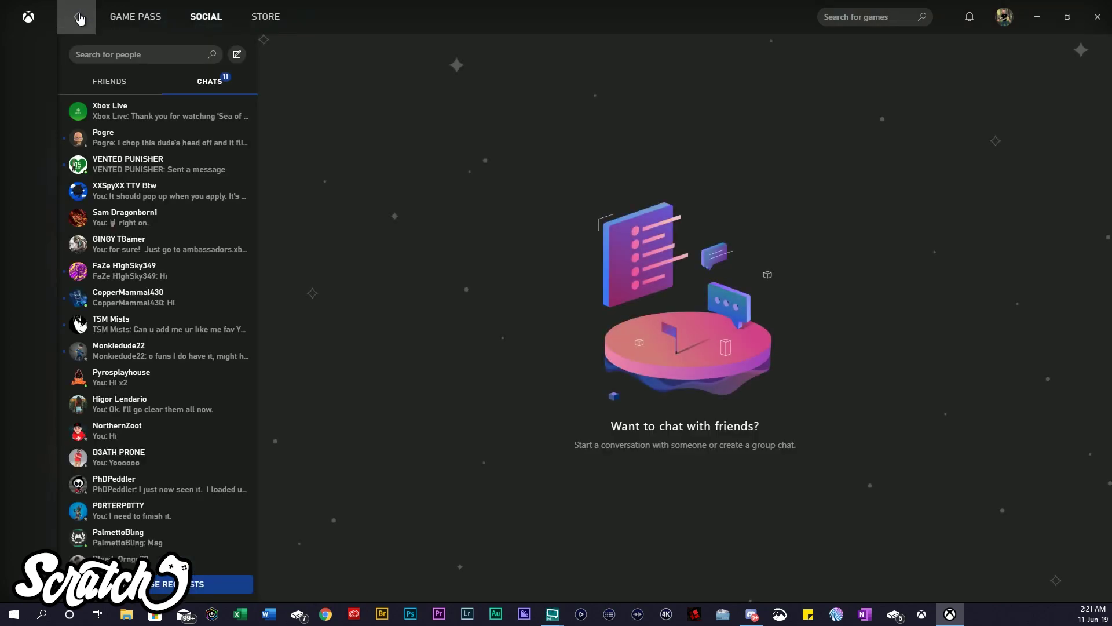
# Go back to the Game Pass home page and show the empty Installed games pane
pyautogui.click(79, 18)
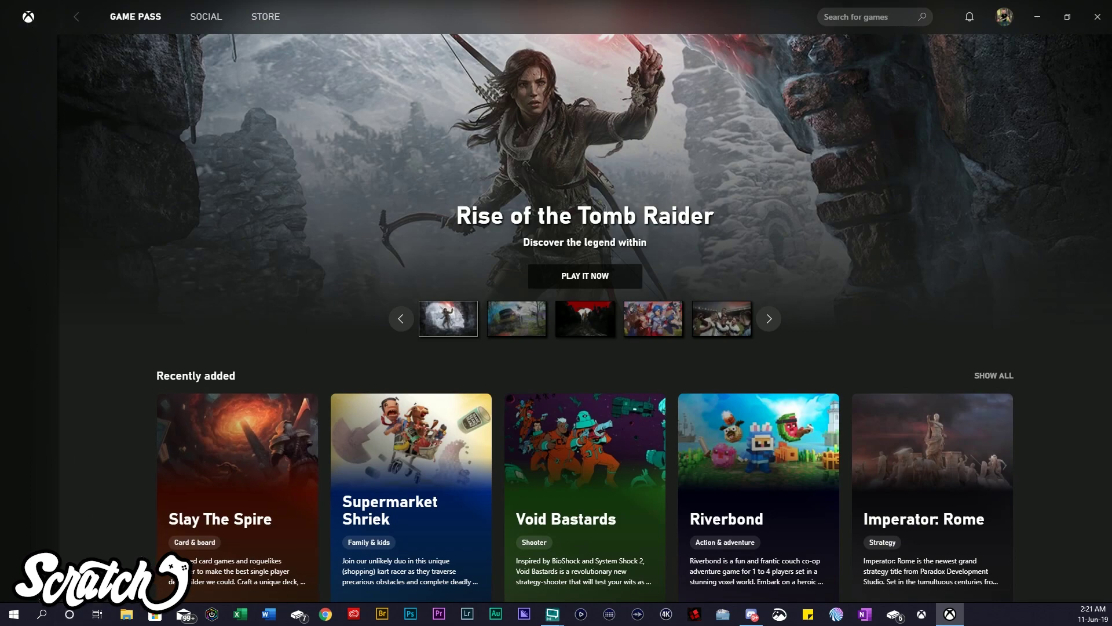
pyautogui.click(28, 591)
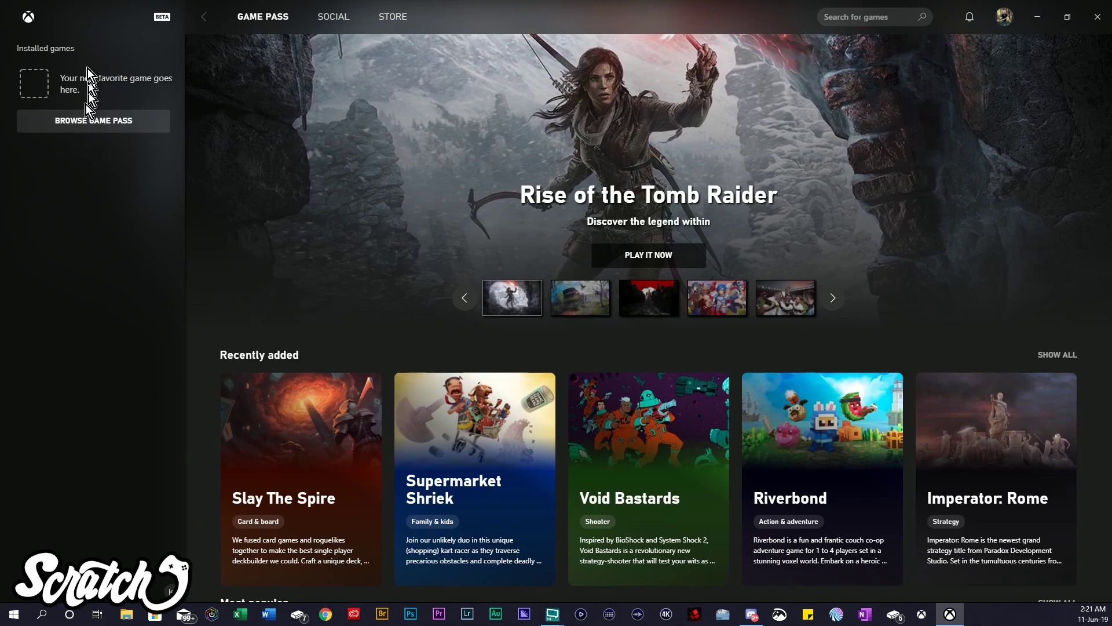
# Open the Game Pass All games catalogue and scroll down to the Hellblade tile
pyautogui.click(82, 120)
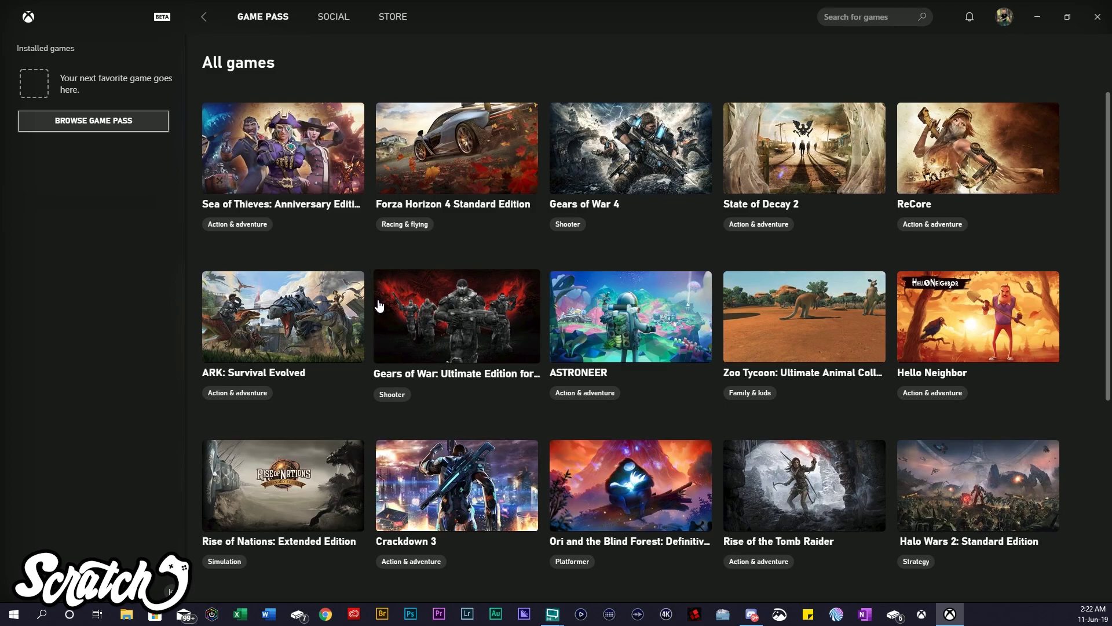
pyautogui.scroll(-3, 380, 305)
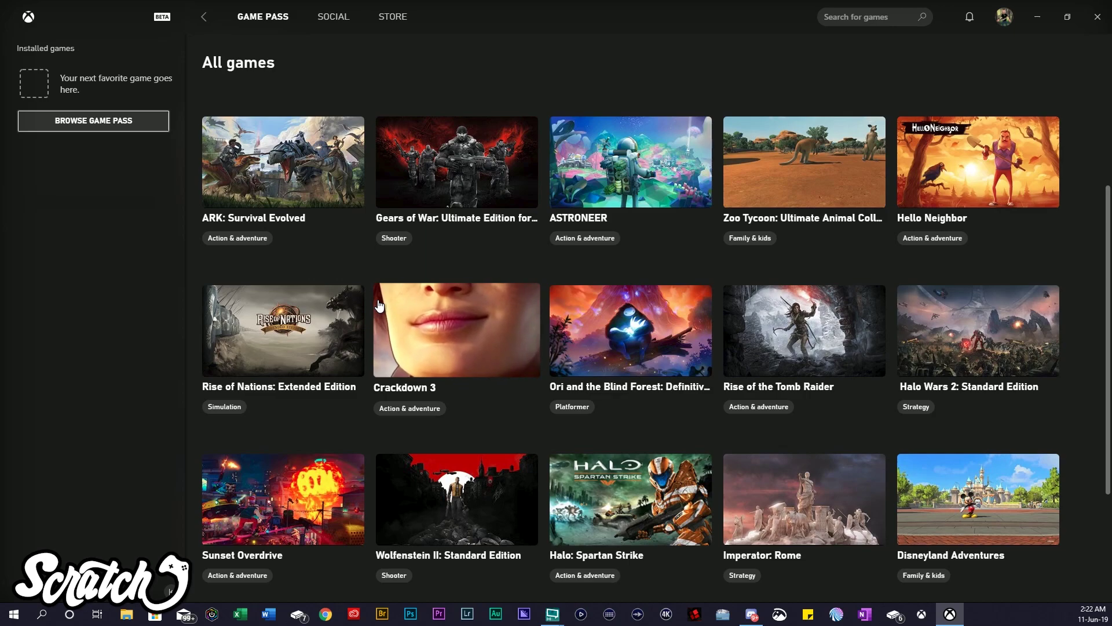
pyautogui.scroll(3, 239, 225)
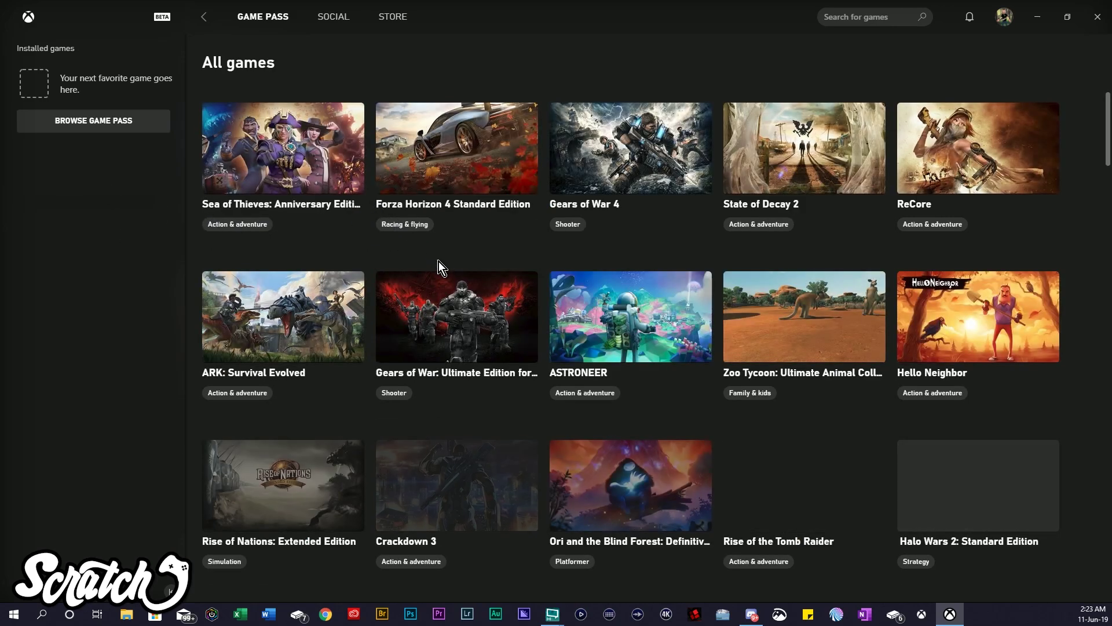
pyautogui.scroll(-8, 439, 267)
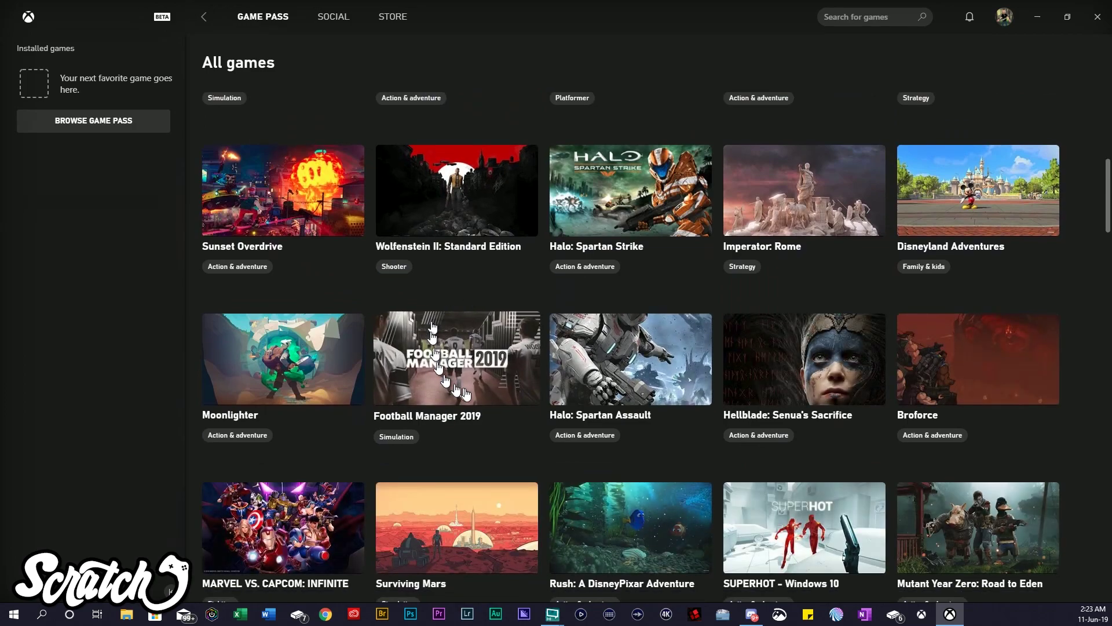
# Open the Hellblade: Senua's Sacrifice page and view the playing friend's profile card twice
pyautogui.click(828, 373)
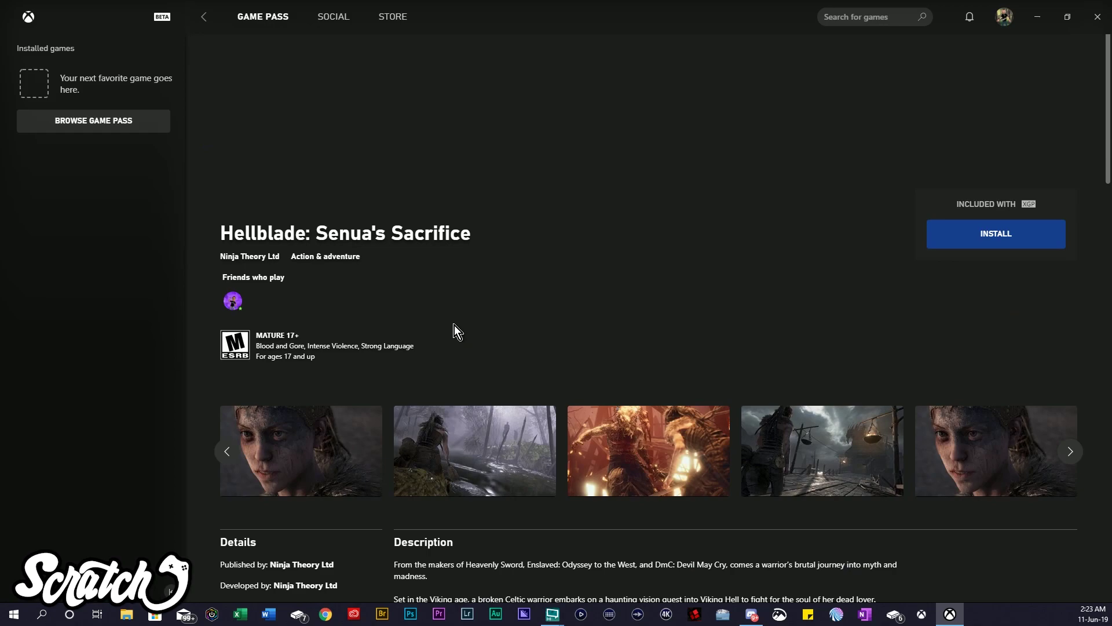
pyautogui.click(234, 301)
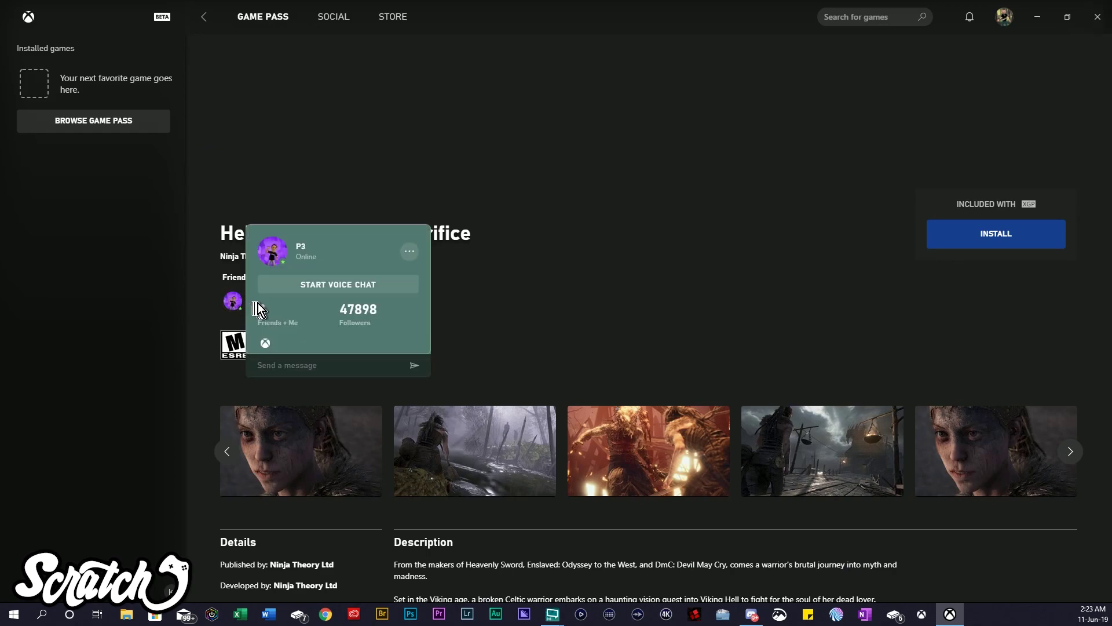
pyautogui.click(550, 301)
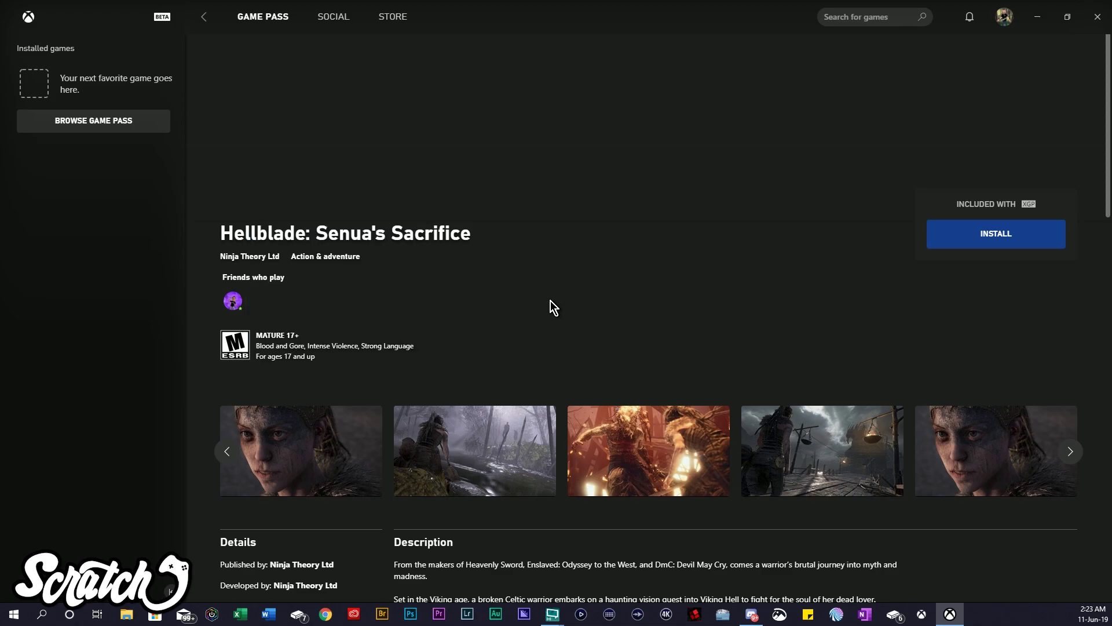
pyautogui.click(233, 300)
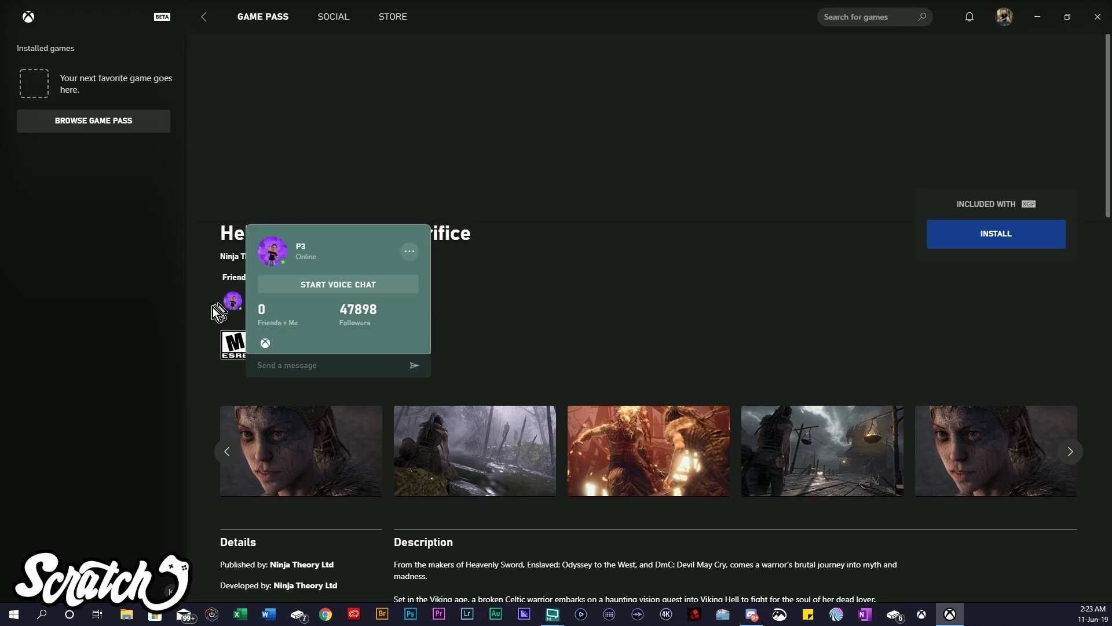
pyautogui.click(626, 323)
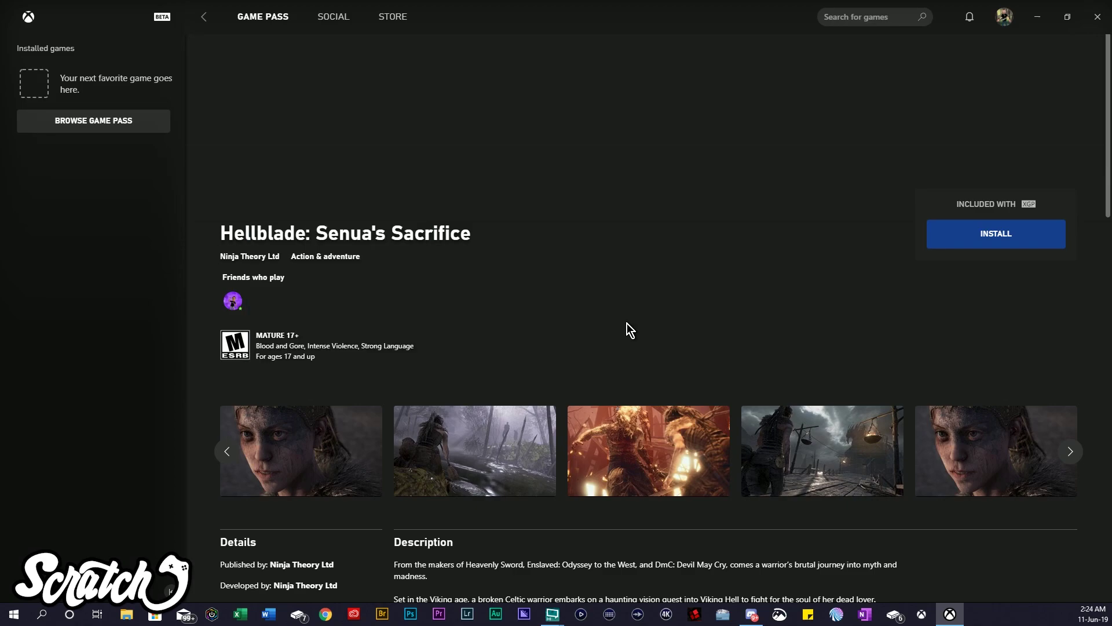
pyautogui.scroll(-3, 544, 334)
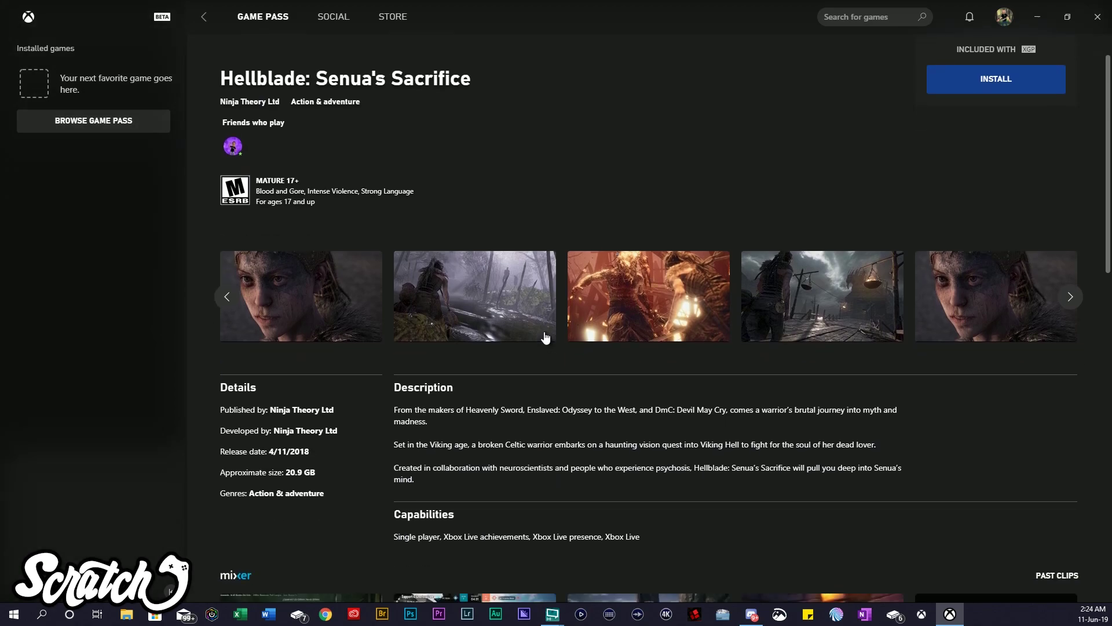
pyautogui.scroll(-3, 544, 337)
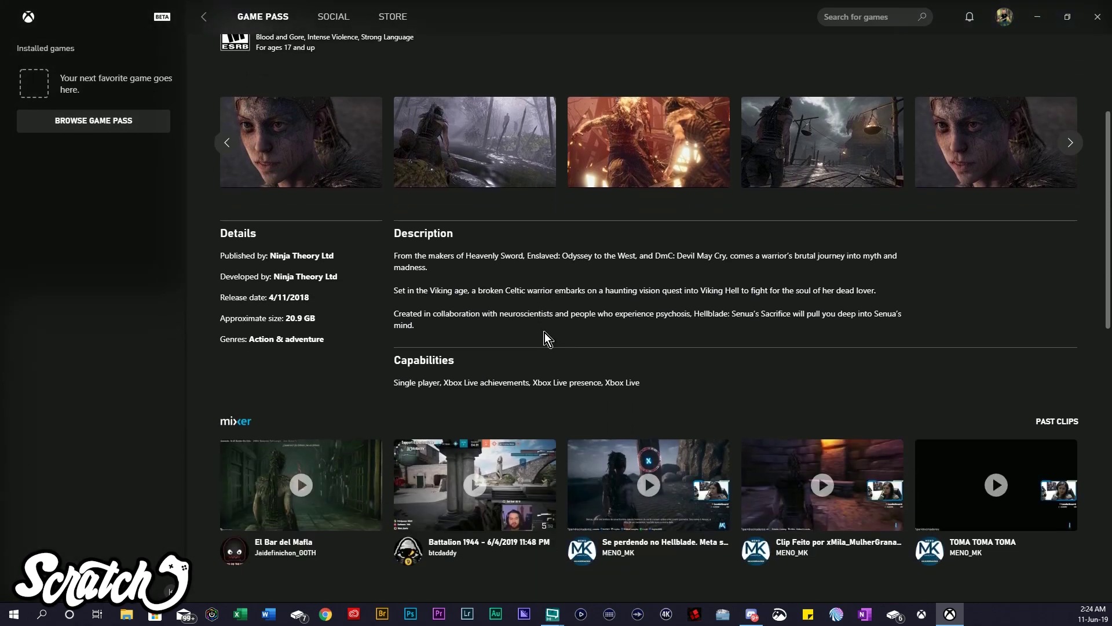
pyautogui.scroll(-6, 545, 338)
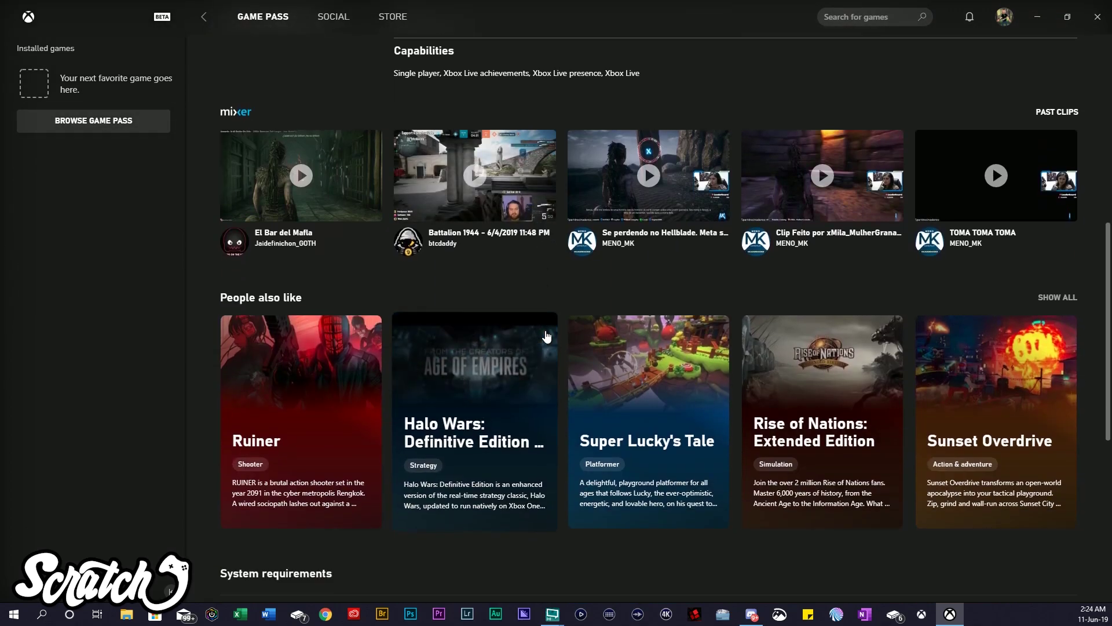
pyautogui.scroll(-3, 545, 336)
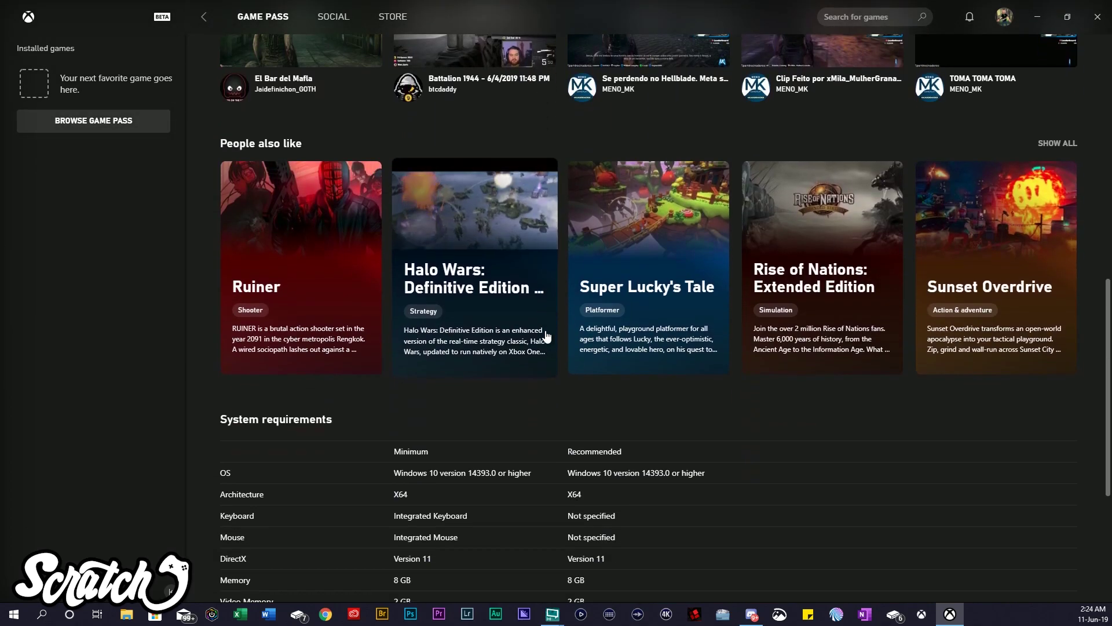
pyautogui.scroll(-6, 546, 336)
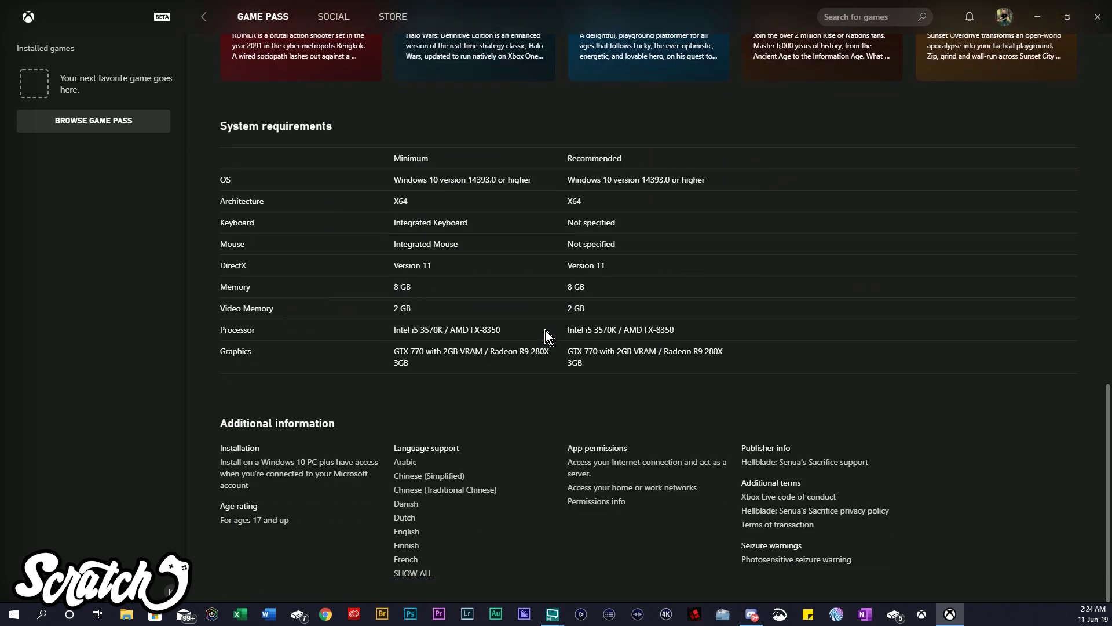
pyautogui.scroll(5, 547, 330)
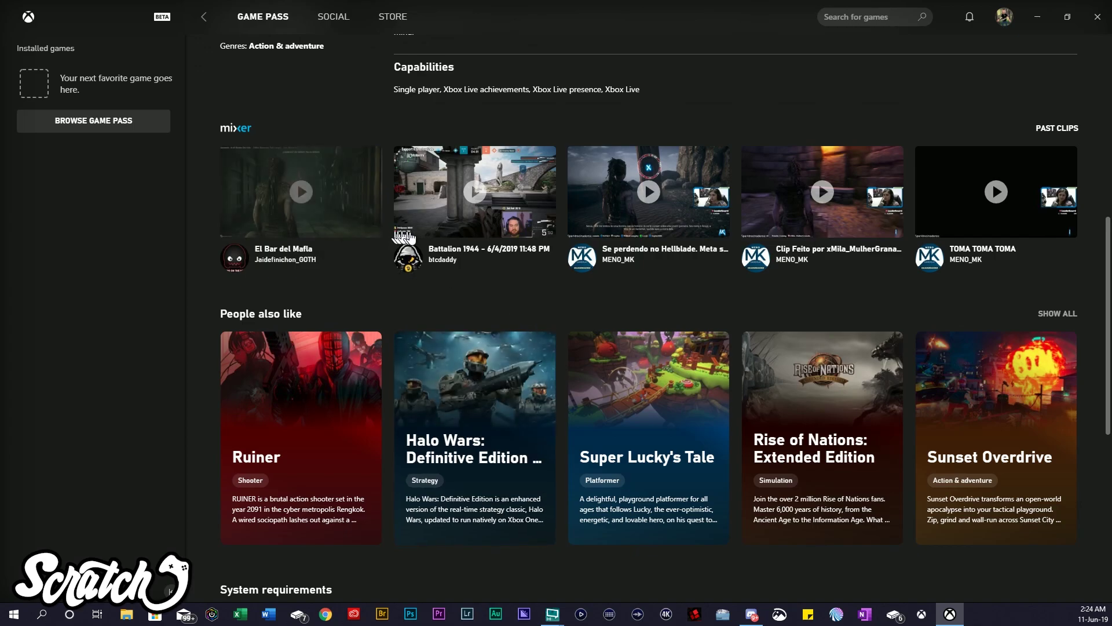
pyautogui.scroll(5, 604, 325)
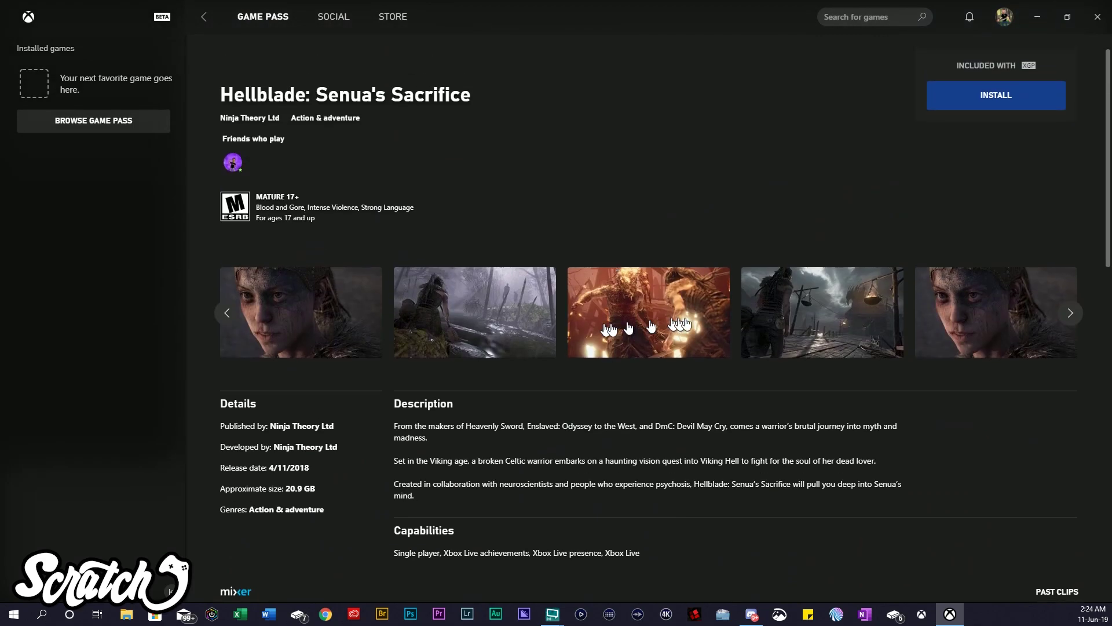
# Install Hellblade: Senua's Sacrifice to drive D: with 465.6 GB free
pyautogui.click(983, 244)
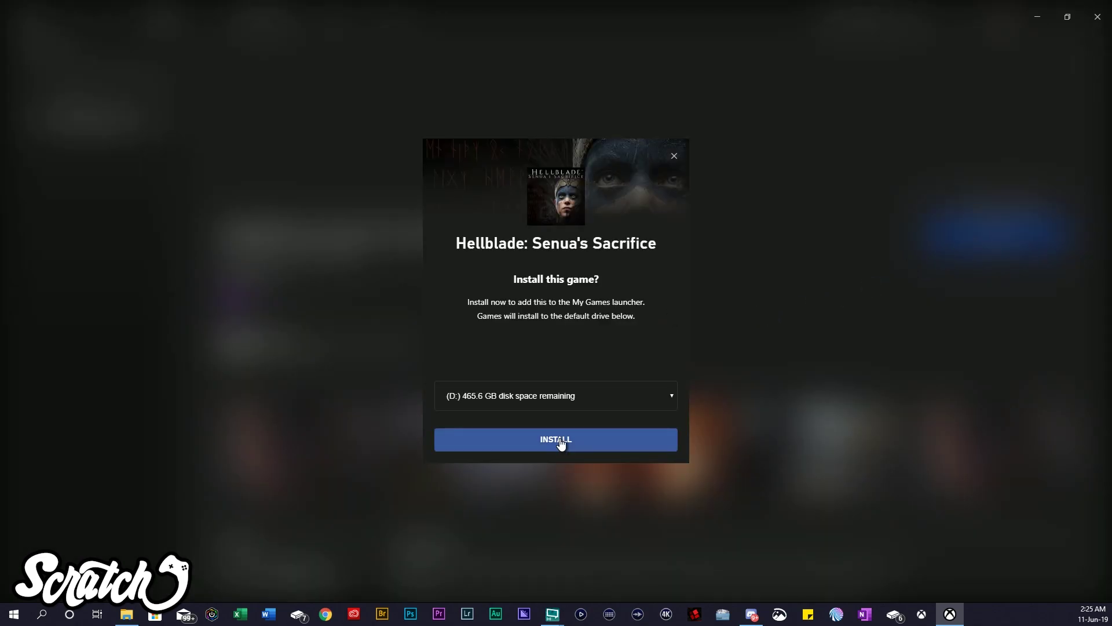
pyautogui.click(561, 440)
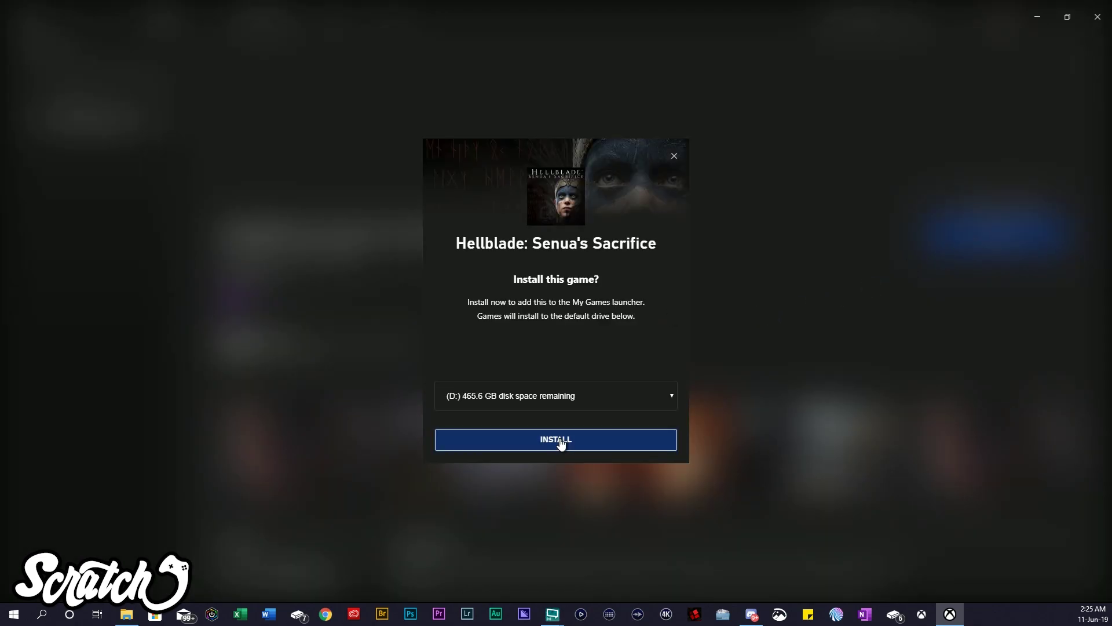